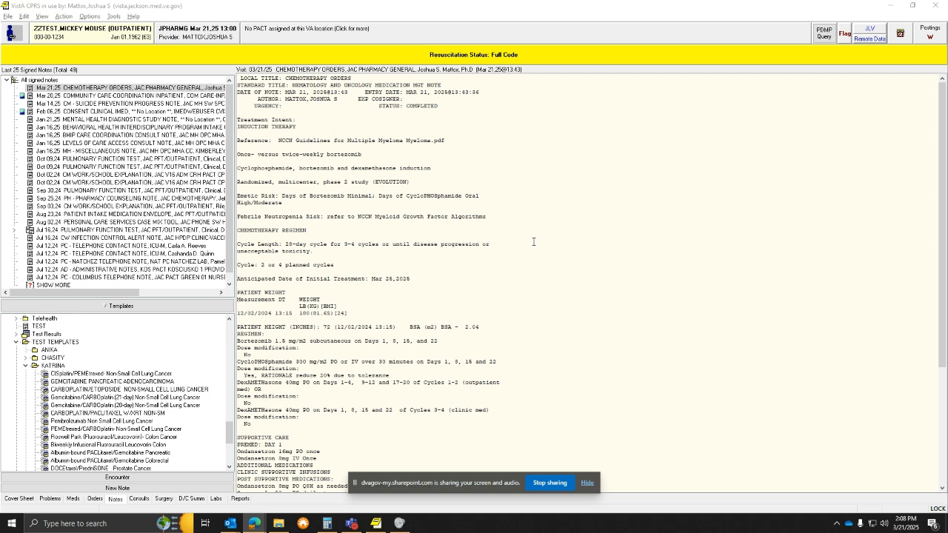
Create a CHEMOTHERAPY <CHEMOTHERAPY ORDERS> note from the 28-day bortezomib–cyclophosphamide–dexamethasone template
scroll(139, 417, down, 2)
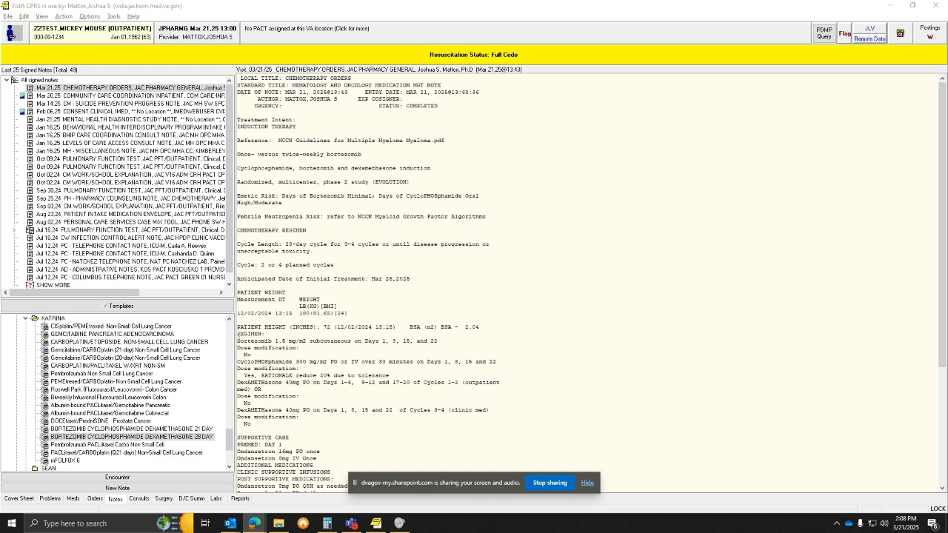
double_click(126, 437)
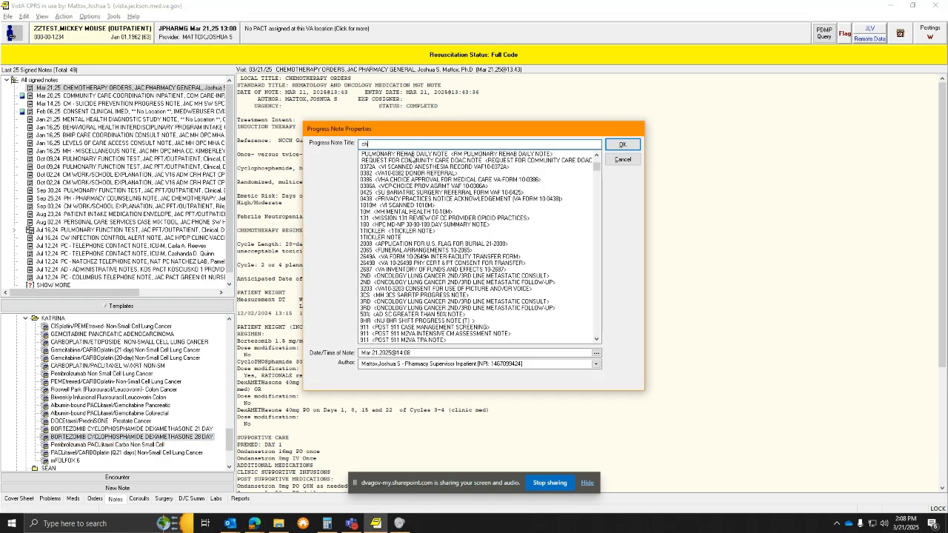
text(che)
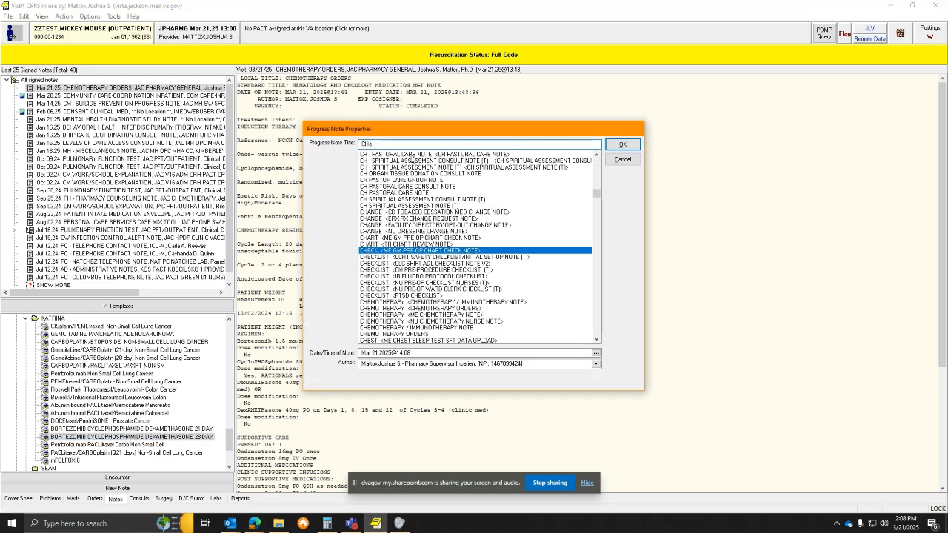
text(ckmo)
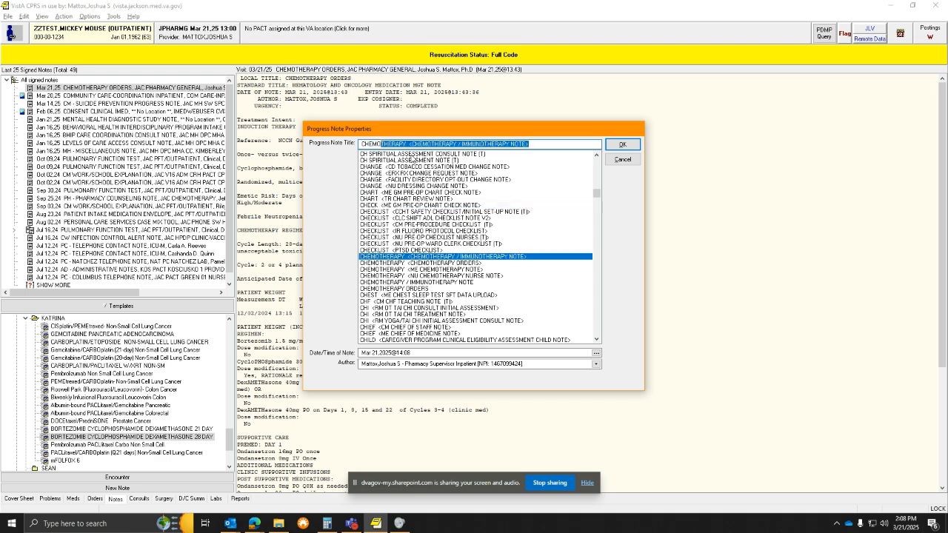
click(416, 264)
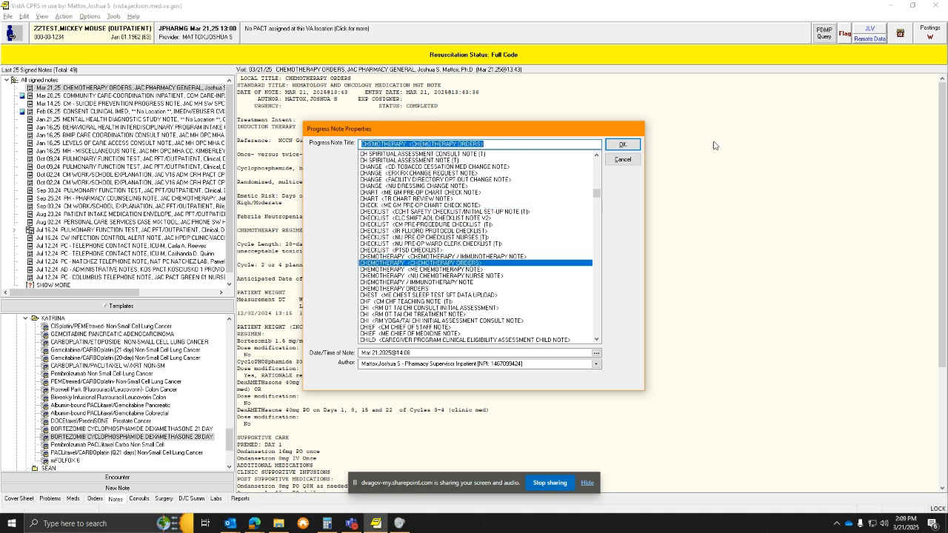
click(622, 145)
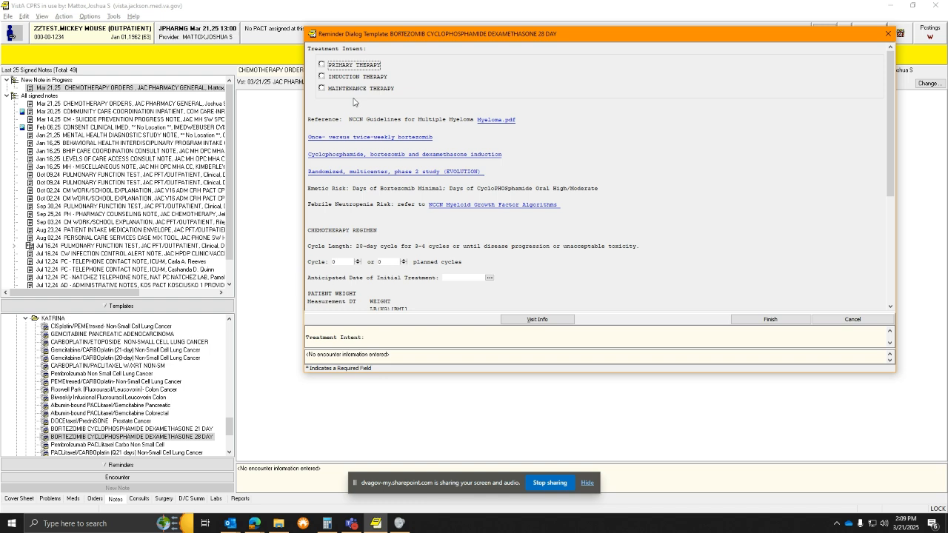
Choose Induction Therapy as the treatment intent and plan 2 or 4 cycles
click(321, 77)
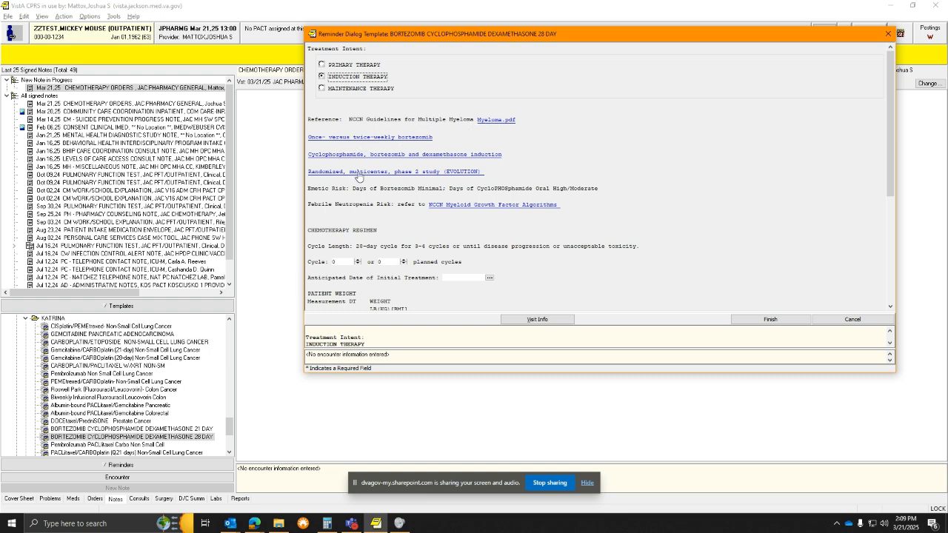
scroll(382, 201, down, 1)
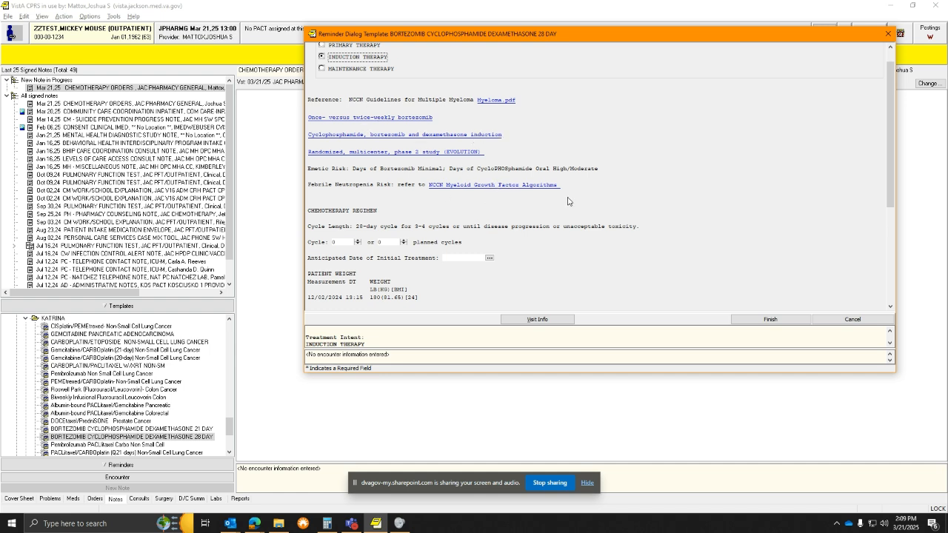
scroll(464, 204, down, 2)
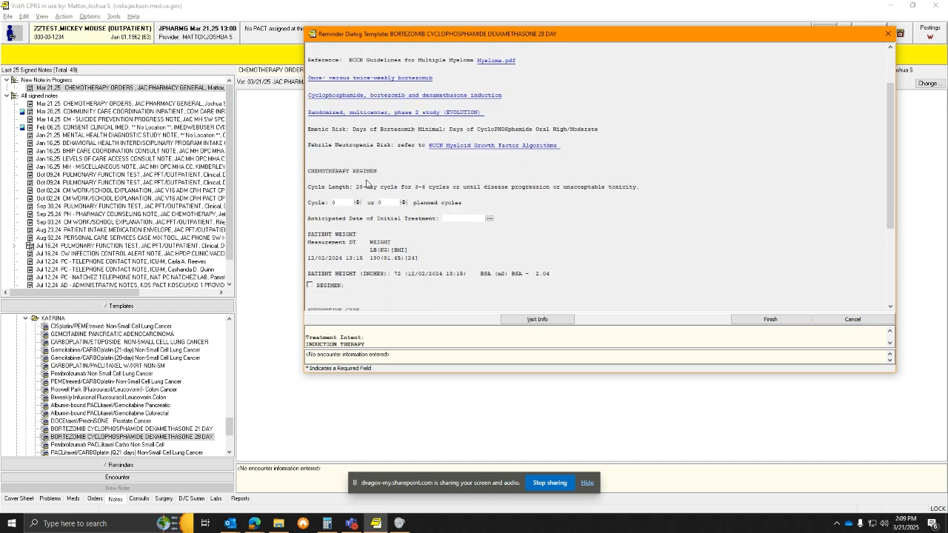
scroll(371, 182, down, 3)
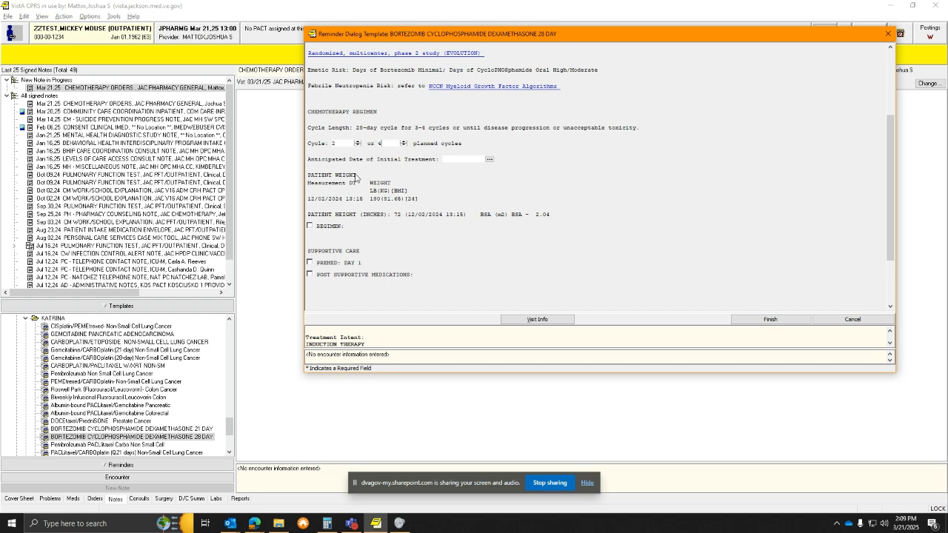
Pick Mar 25, 2025 in the calendar as the anticipated initial treatment date
click(489, 159)
click(444, 284)
click(527, 215)
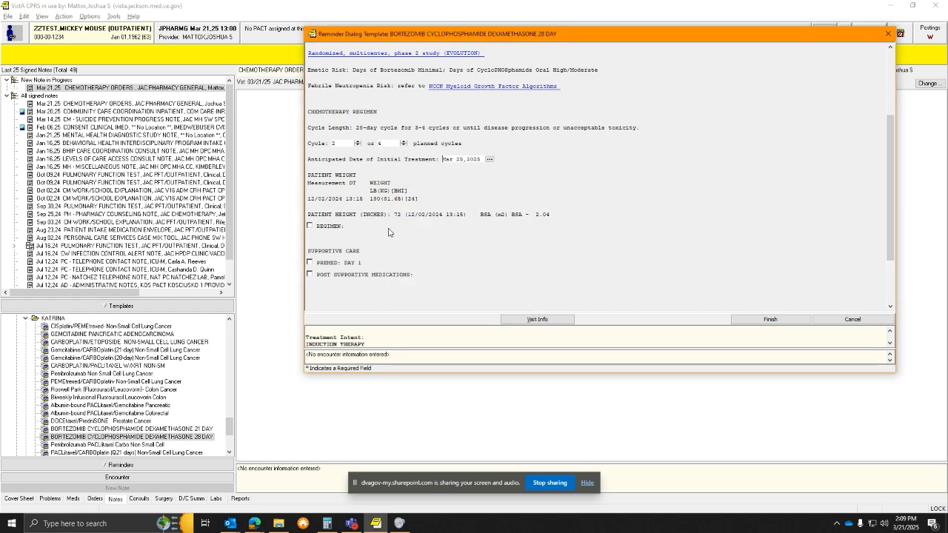
scroll(323, 199, down, 3)
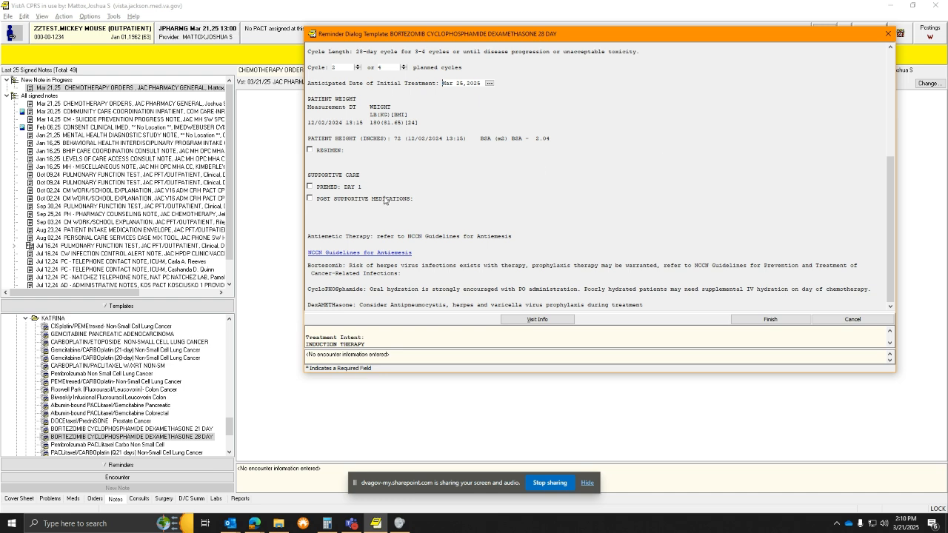
Check the regimen's bortezomib, cyclophosphamide and both dexamethasone lines, mark bortezomib No dose modification, and try finishing
click(310, 149)
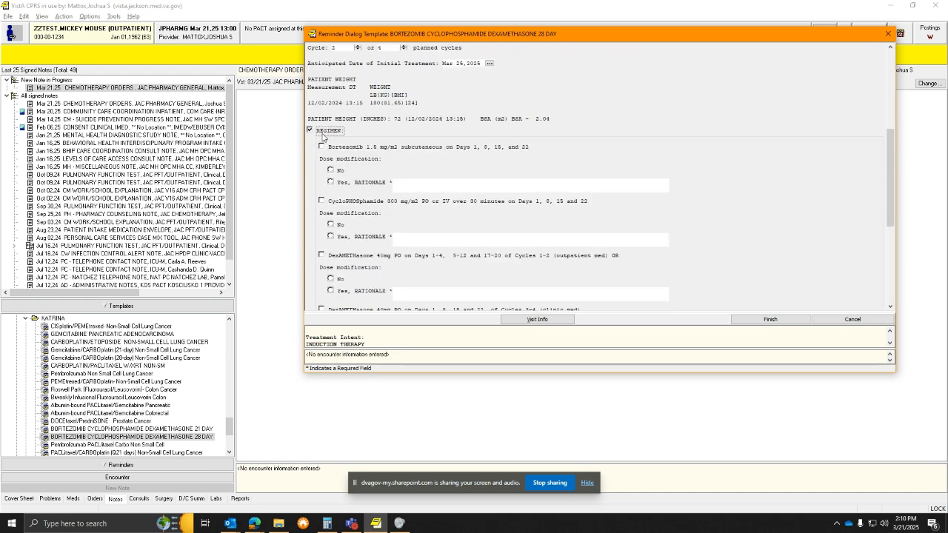
scroll(322, 136, down, 3)
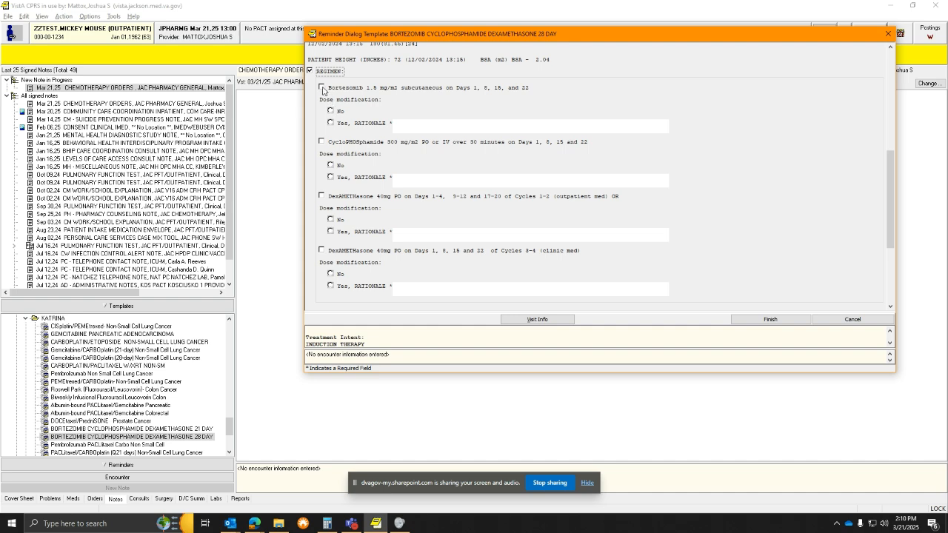
click(322, 88)
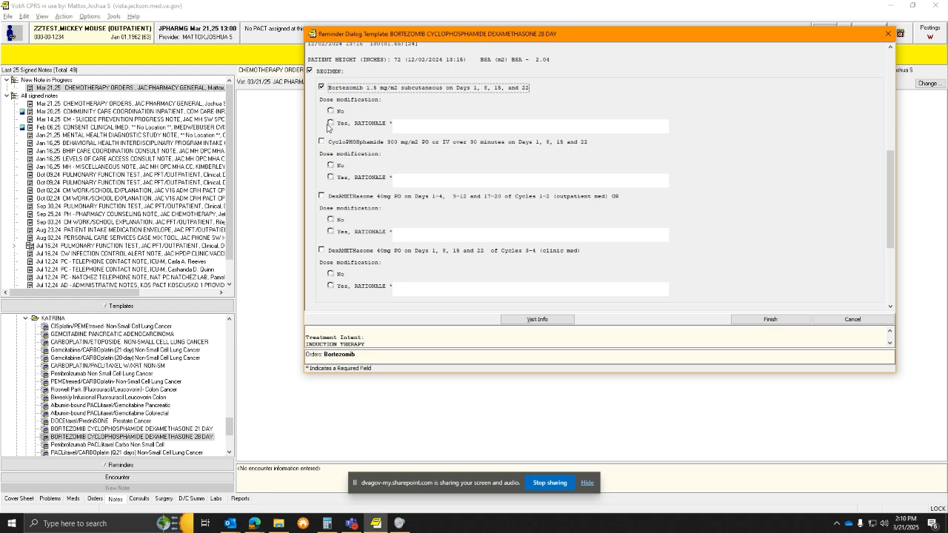
click(321, 141)
click(322, 197)
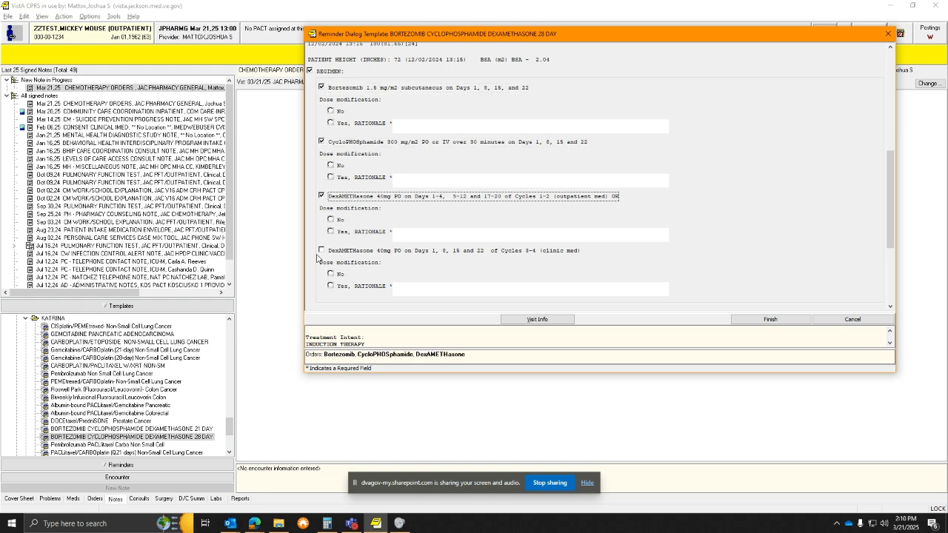
click(322, 251)
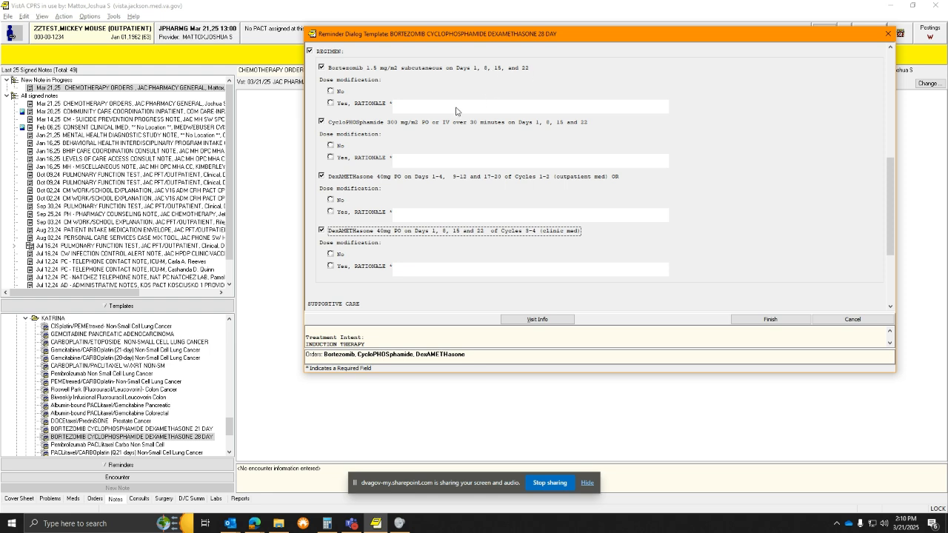
click(332, 93)
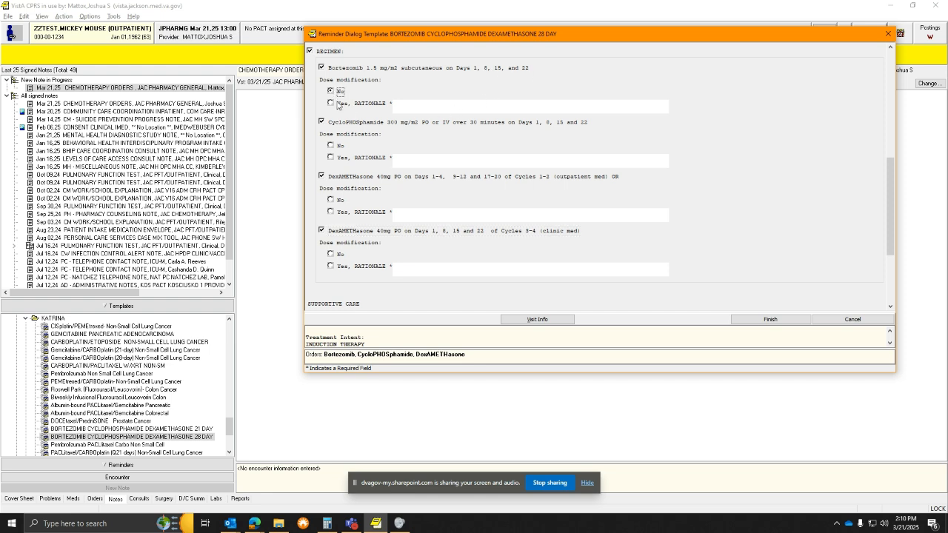
click(785, 320)
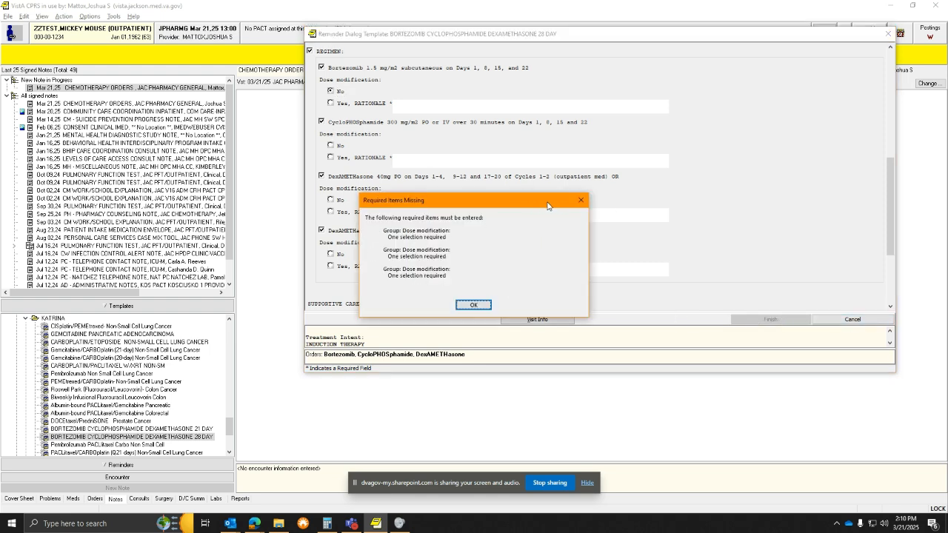
Give cyclophosphamide a dose modification with rationale 'Reduce by 50% for tolerance'; set both dexamethasone lines to No
click(581, 200)
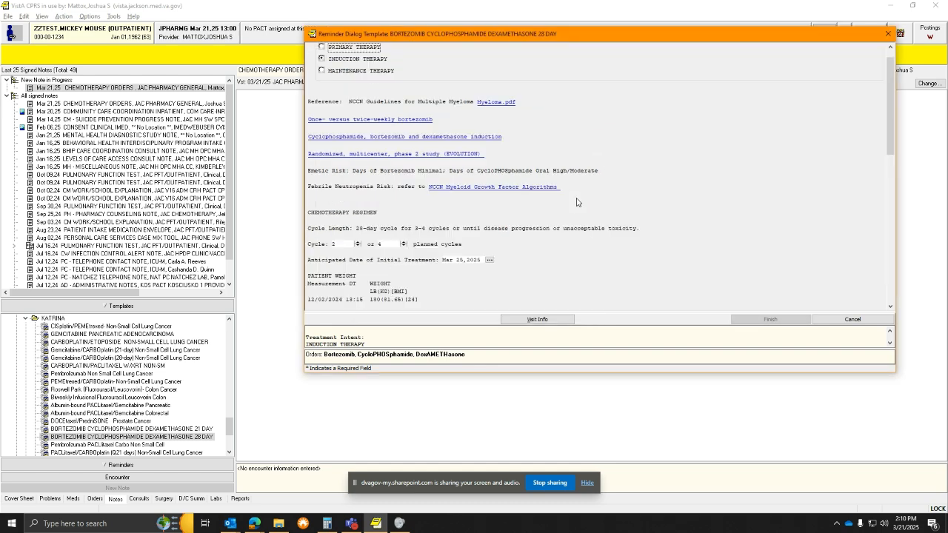
scroll(593, 178, down, 10)
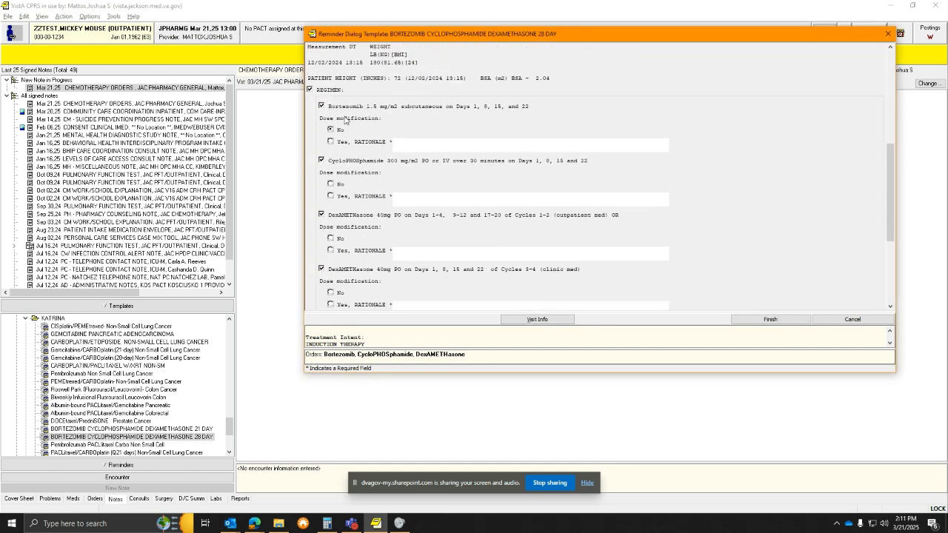
scroll(338, 130, down, 2)
click(331, 157)
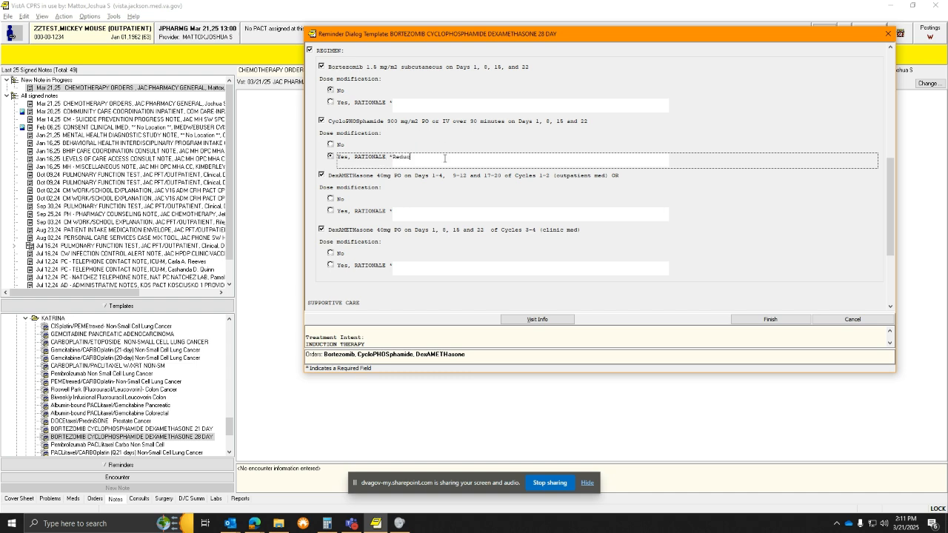
text(Reduce by)
click(330, 199)
click(331, 253)
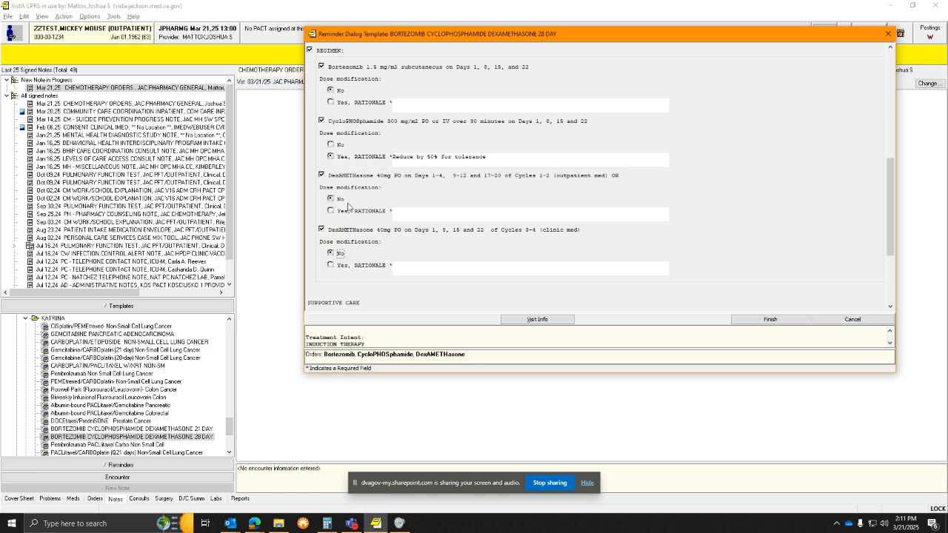
scroll(360, 182, down, 3)
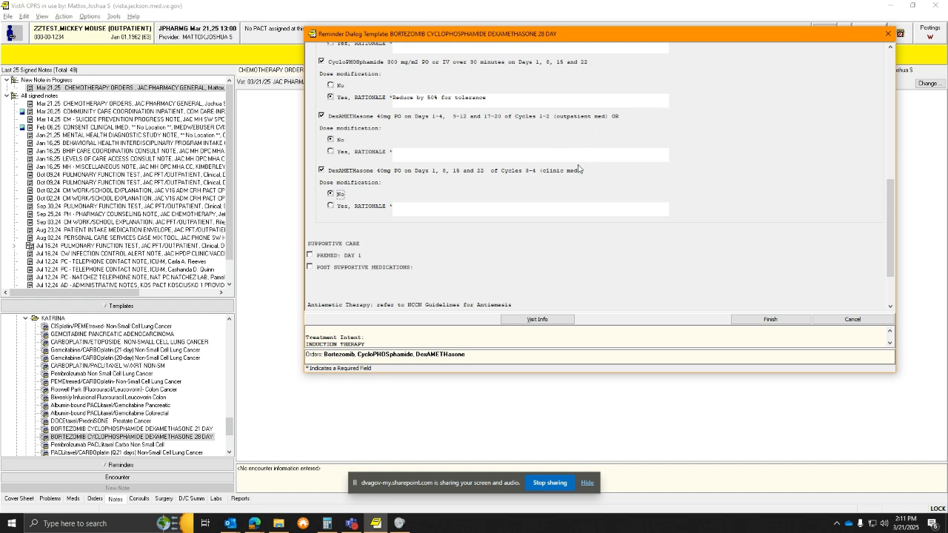
Add Day 1 ondansetron 16mg PO and 8mg IV premeds plus PRN ondansetron, omeprazole 20mg and aspirin 325 mg
scroll(572, 175, down, 1)
scroll(572, 172, down, 2)
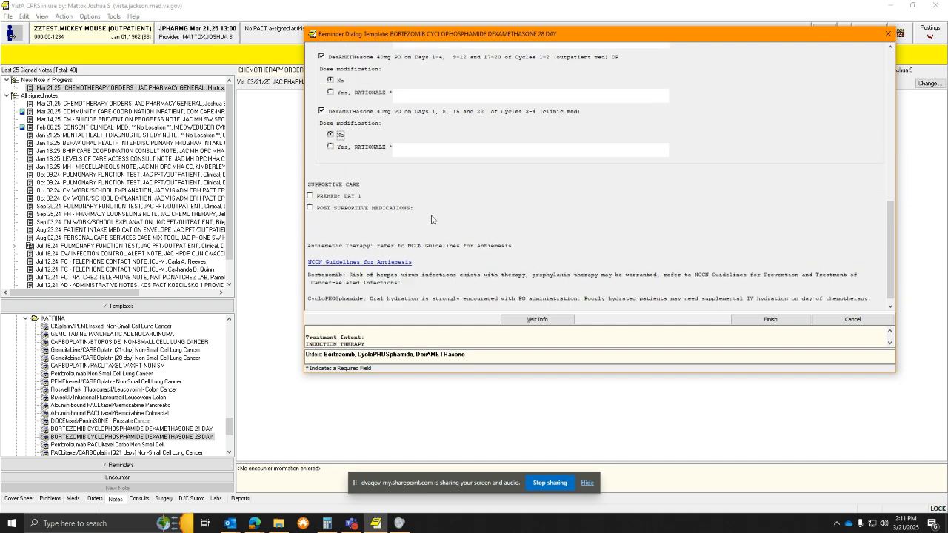
click(309, 195)
click(309, 255)
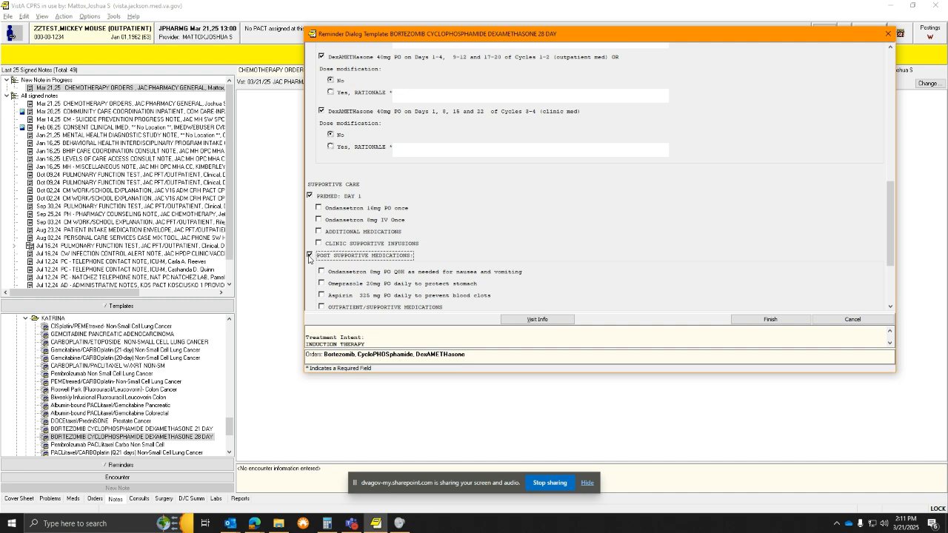
scroll(362, 246, down, 4)
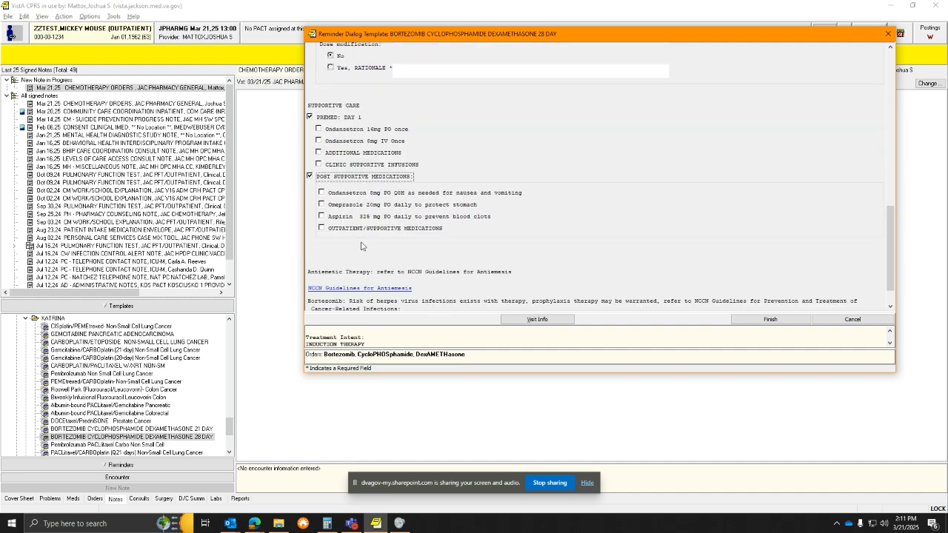
scroll(336, 187, down, 2)
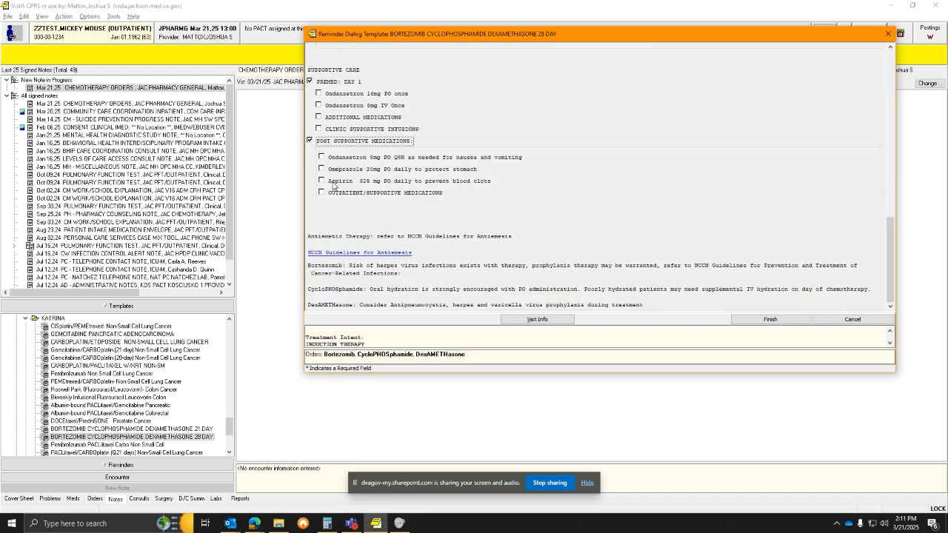
click(319, 94)
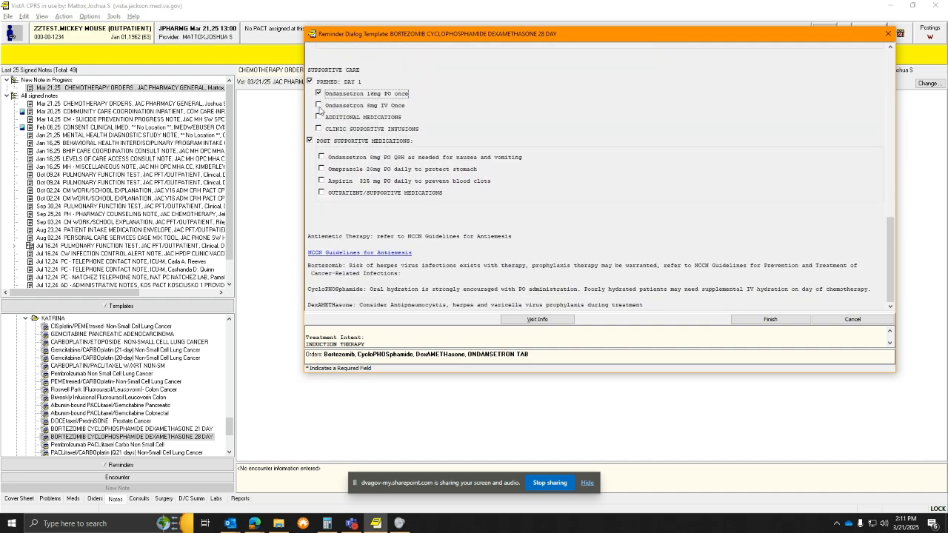
click(319, 106)
click(322, 158)
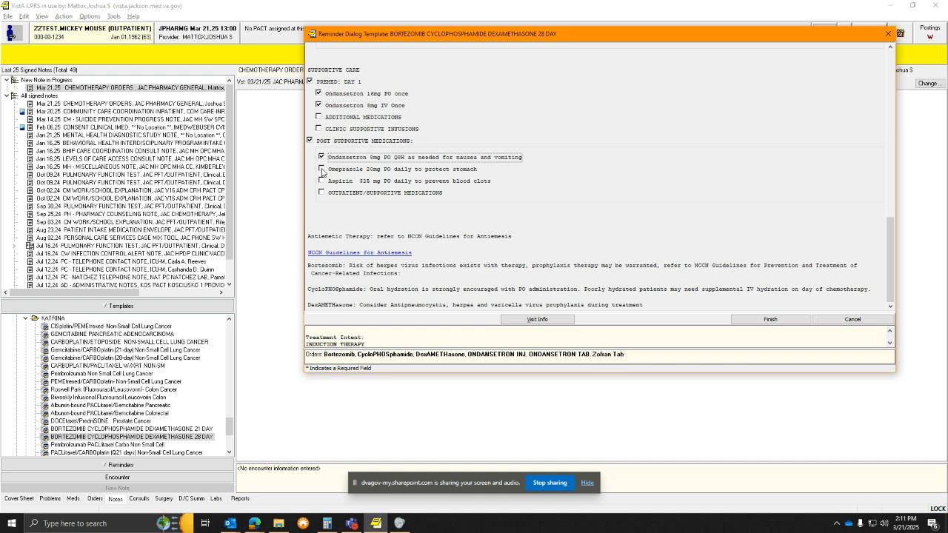
click(323, 170)
click(322, 181)
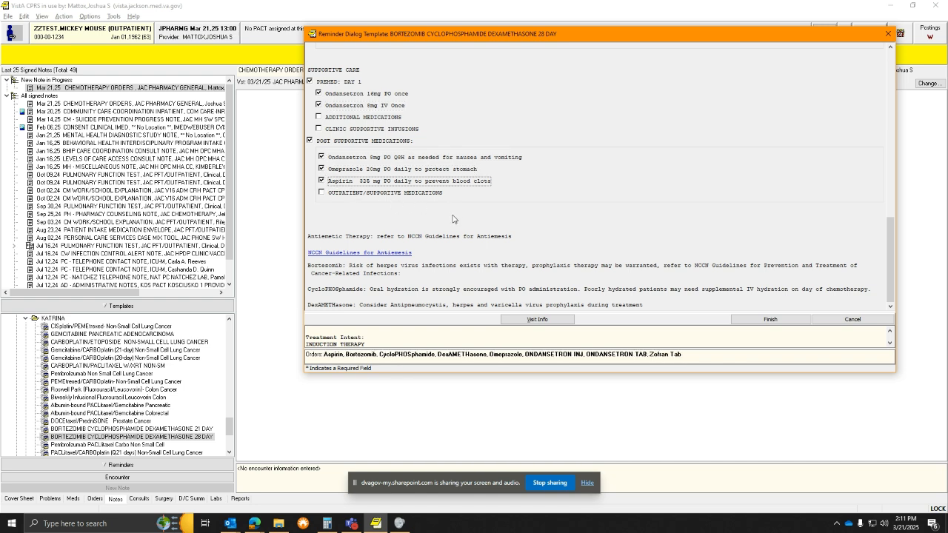
Include the additional premedications, clinic supportive infusions and outpatient supportive medications, then finish the template into the note
scroll(446, 214, up, 3)
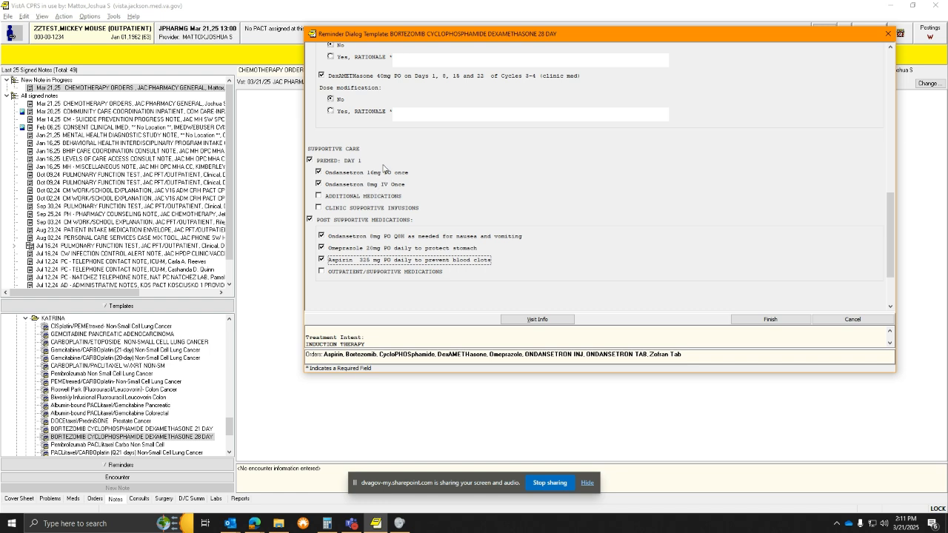
click(320, 185)
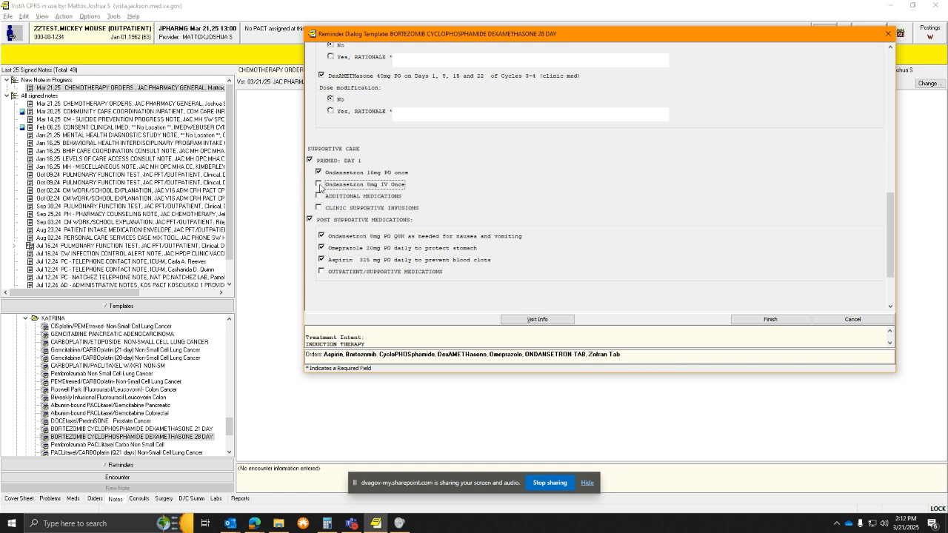
click(320, 184)
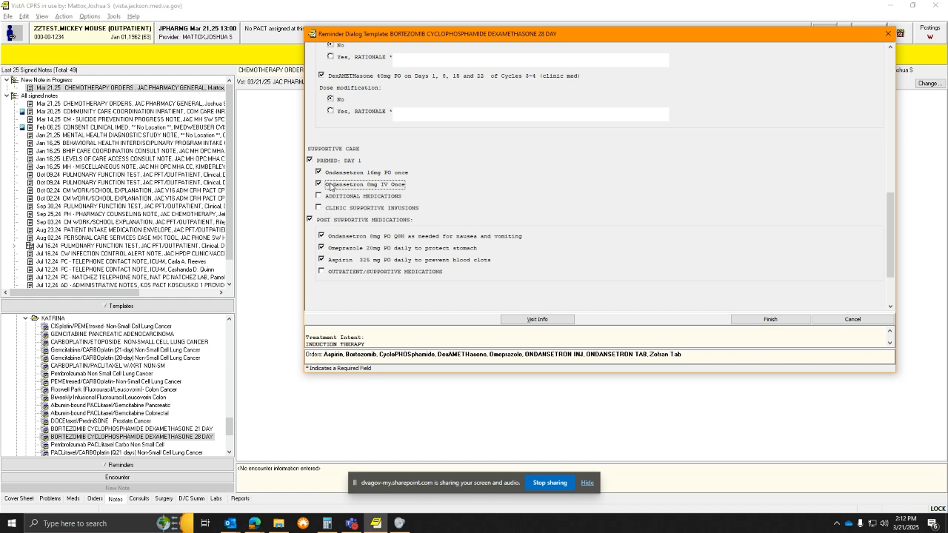
click(320, 195)
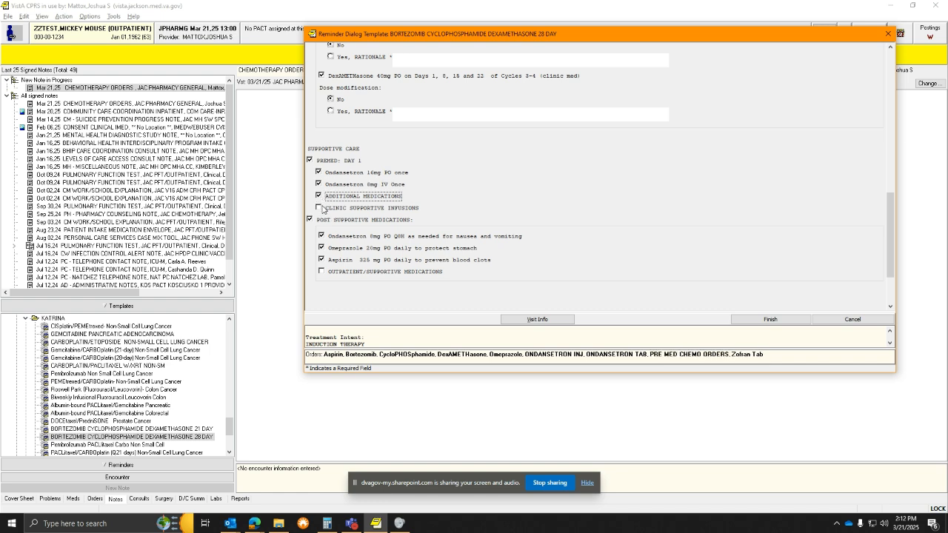
click(322, 208)
click(321, 272)
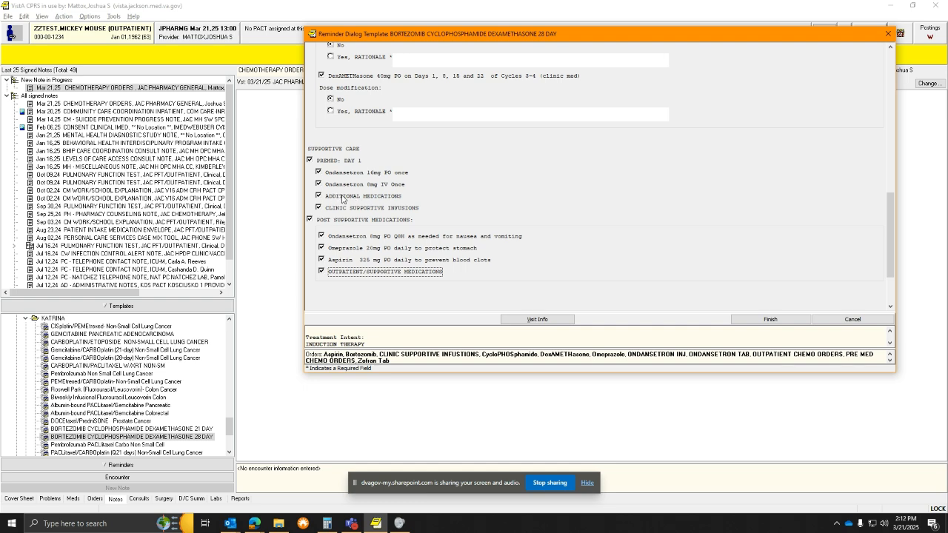
scroll(332, 206, down, 4)
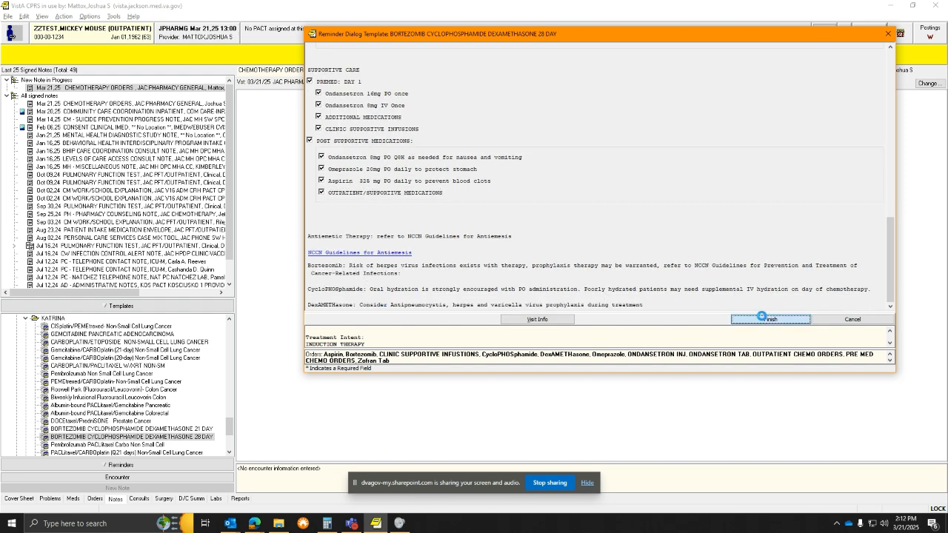
click(763, 320)
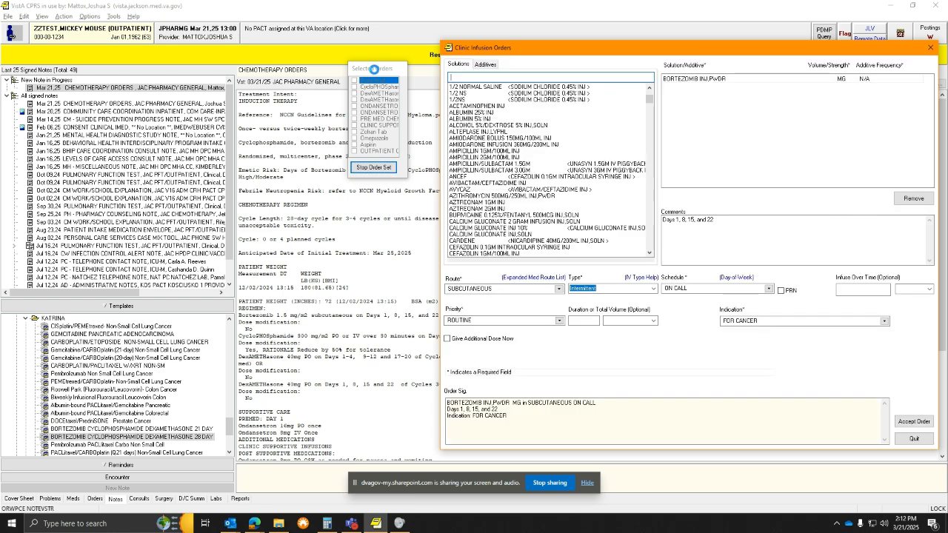
Set the subcutaneous bortezomib clinic order to 32 MG and accept it despite the maximum single dose warning
drag(374, 69, 312, 105)
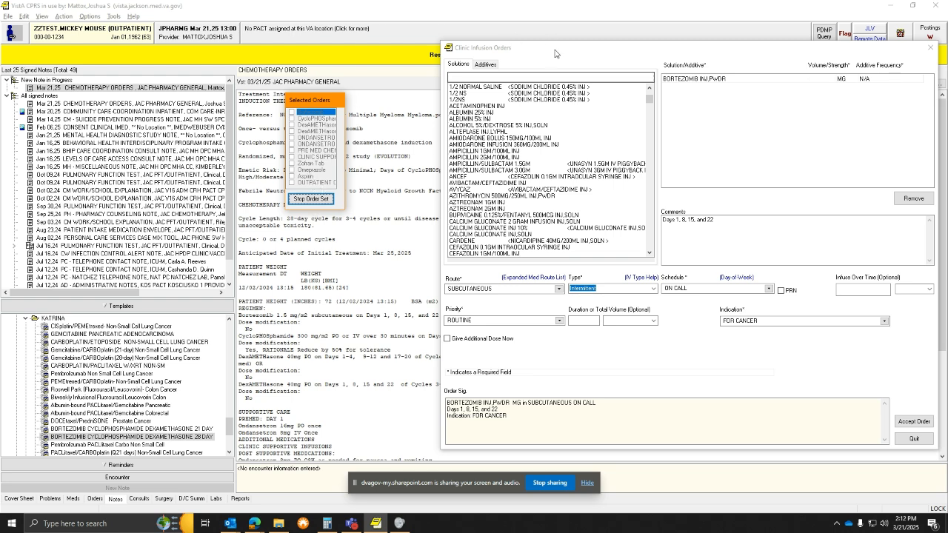
drag(567, 52, 520, 44)
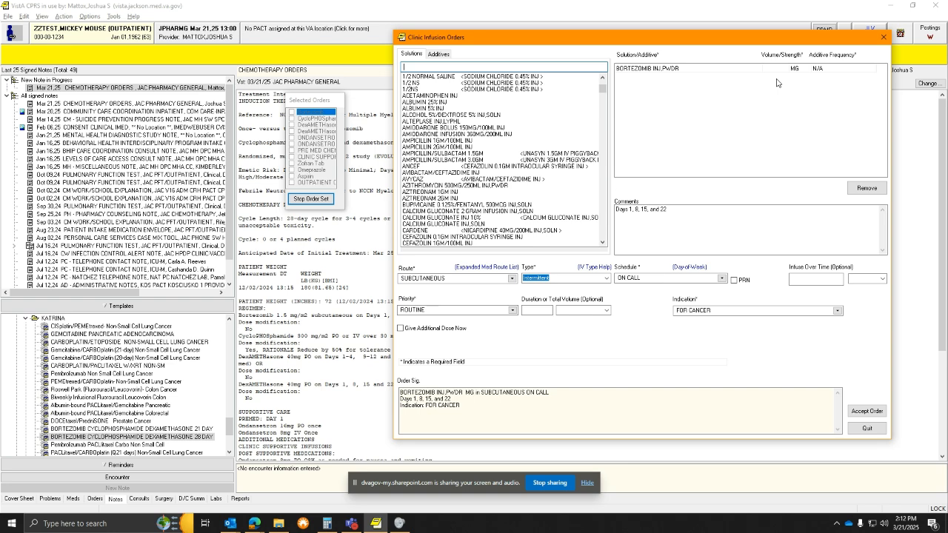
drag(300, 94, 117, 86)
scroll(311, 331, down, 1)
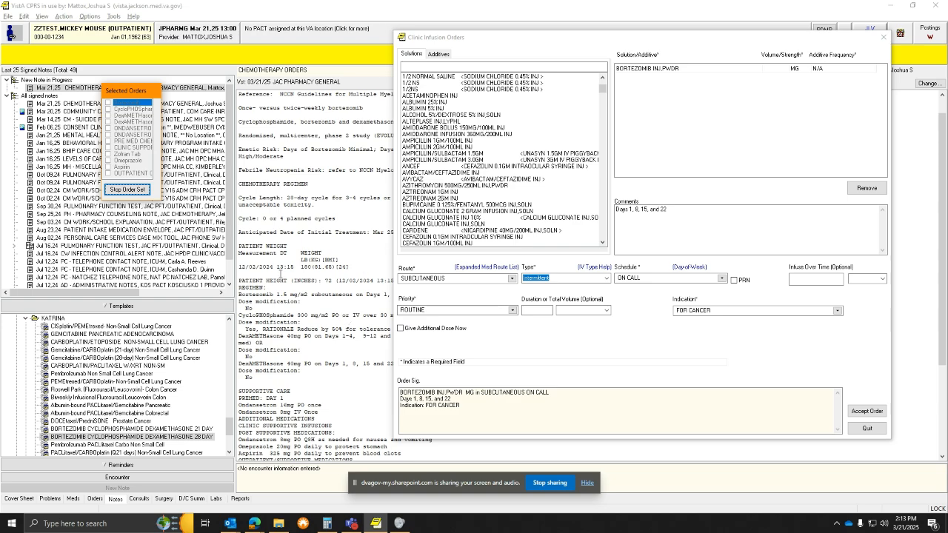
drag(661, 41, 815, 57)
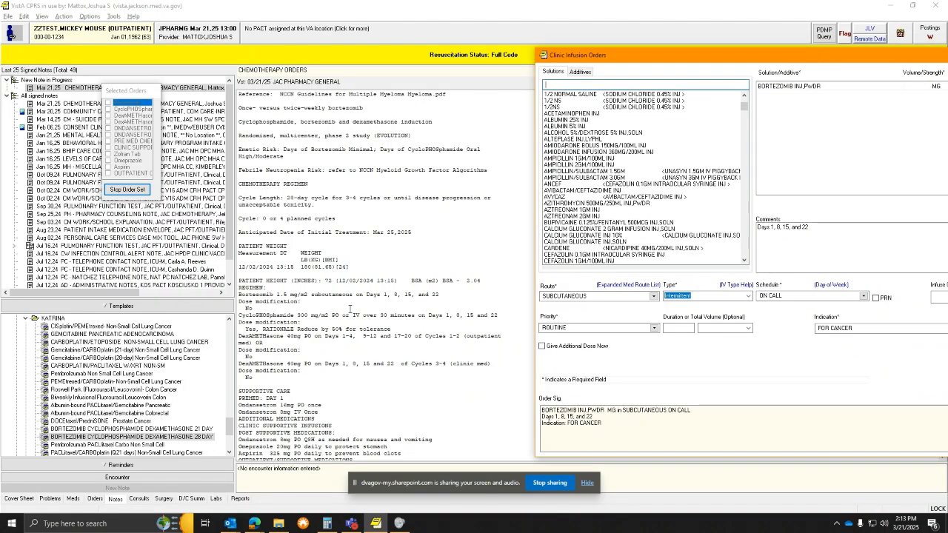
drag(848, 61, 656, 54)
click(722, 77)
text(32)
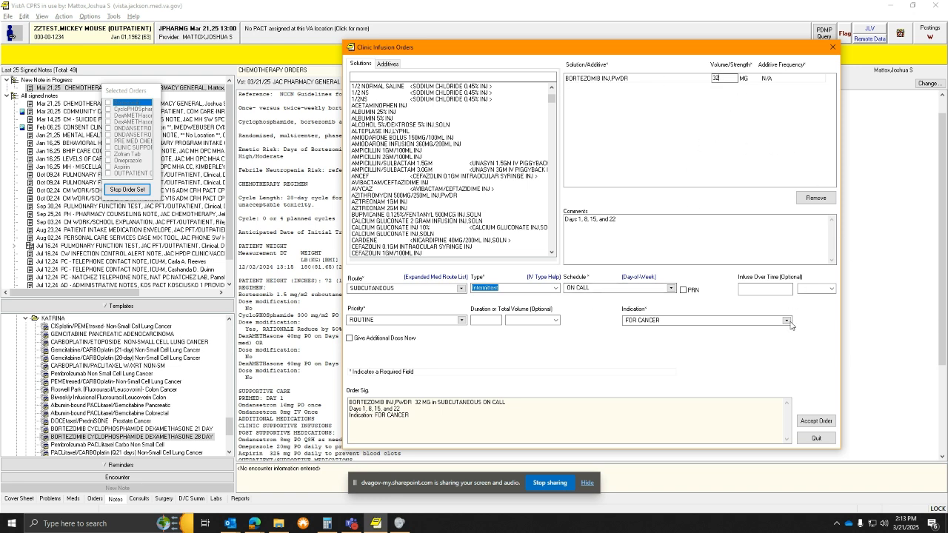
click(813, 421)
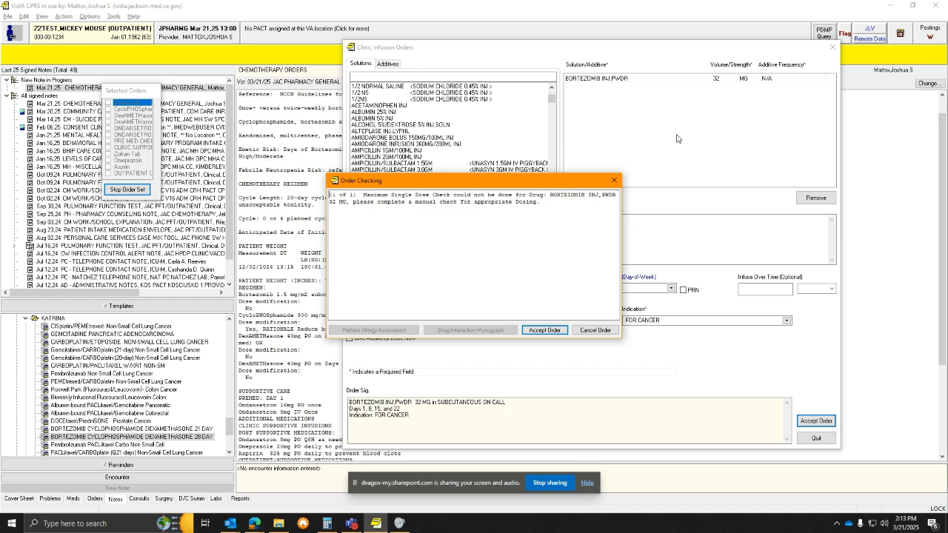
drag(537, 183, 604, 172)
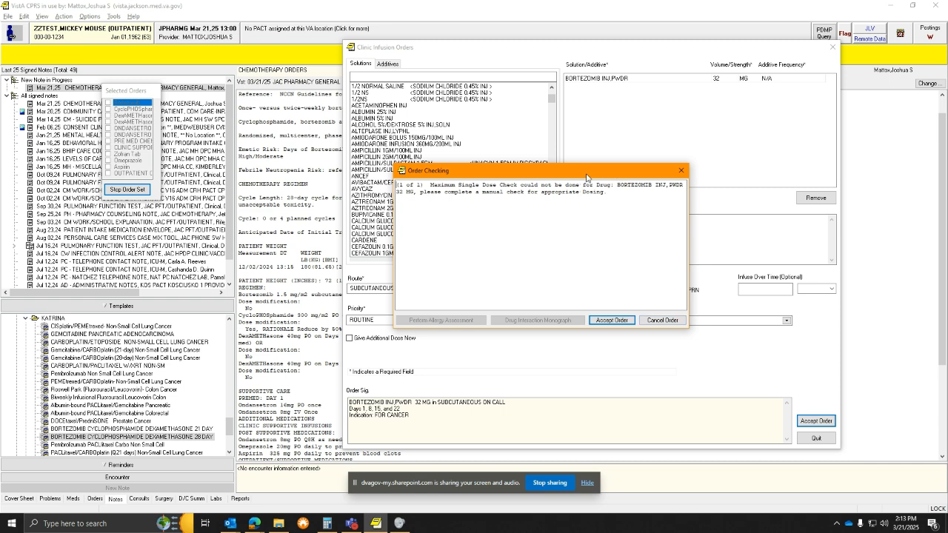
drag(585, 178, 775, 148)
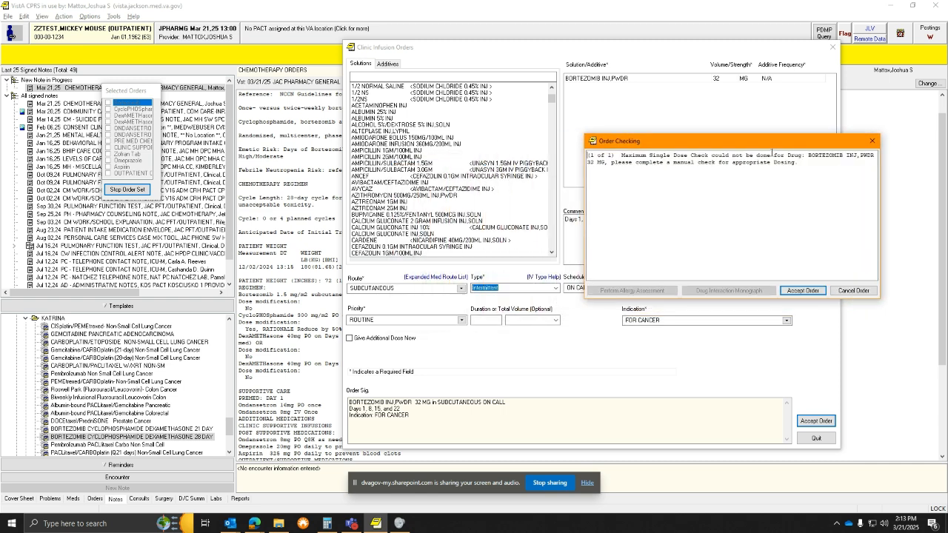
click(794, 292)
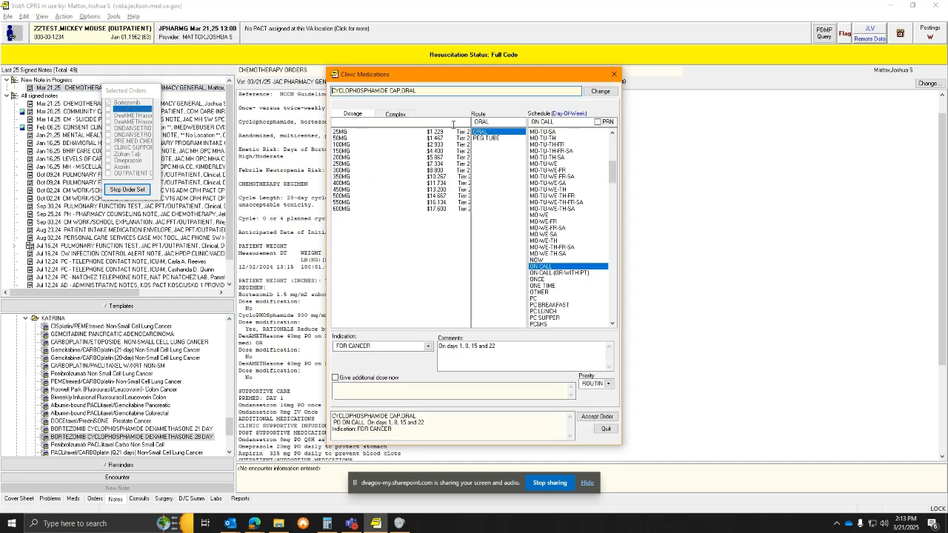
Choose the 600MG oral cyclophosphamide dose and accept the order despite the duplicate-therapy warning
drag(475, 77, 615, 41)
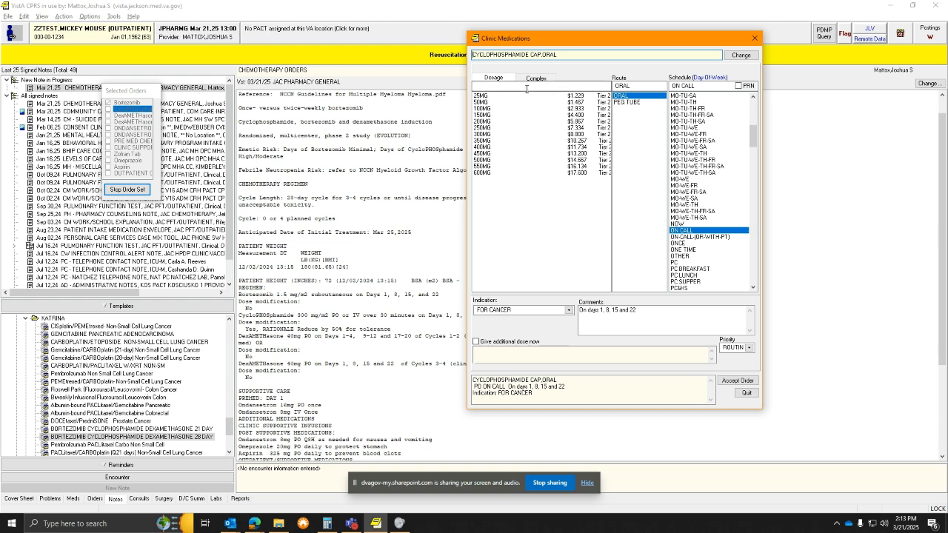
drag(581, 46, 718, 50)
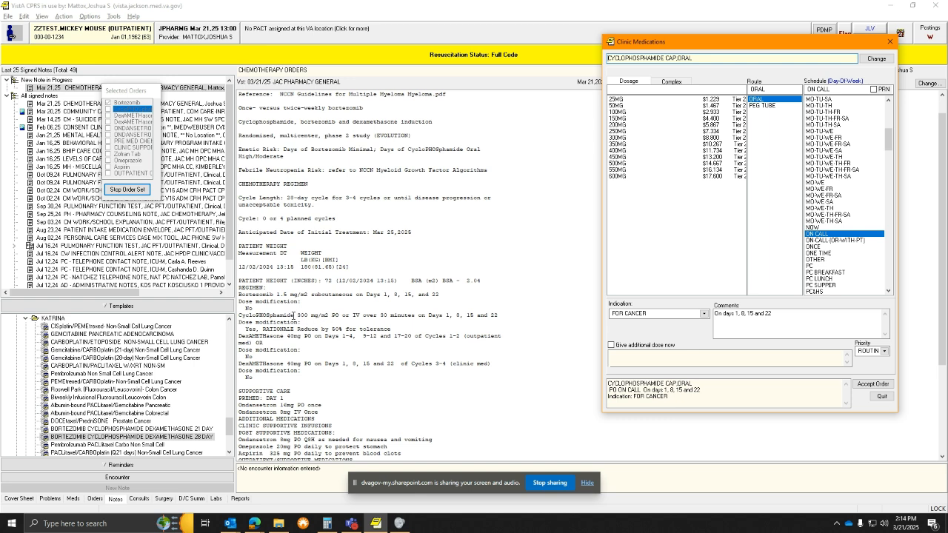
click(623, 177)
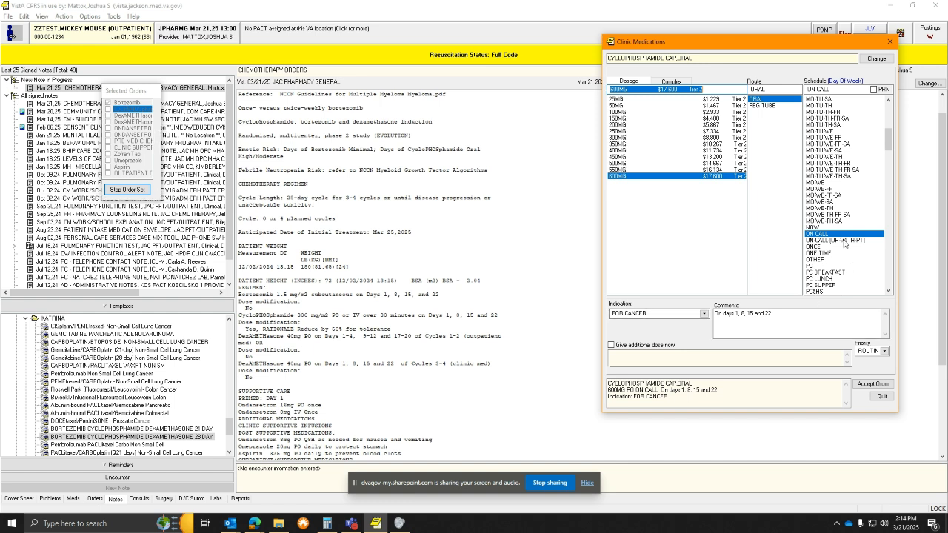
click(871, 384)
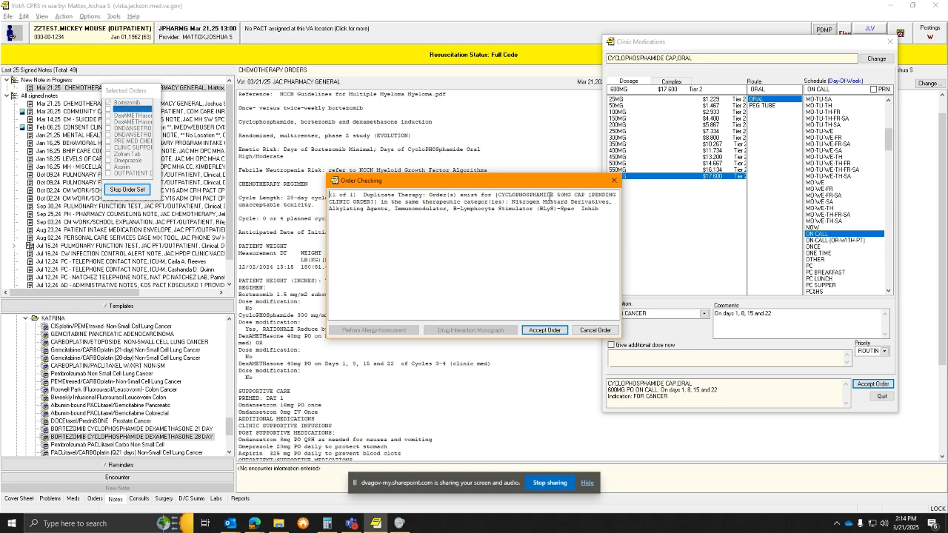
click(546, 330)
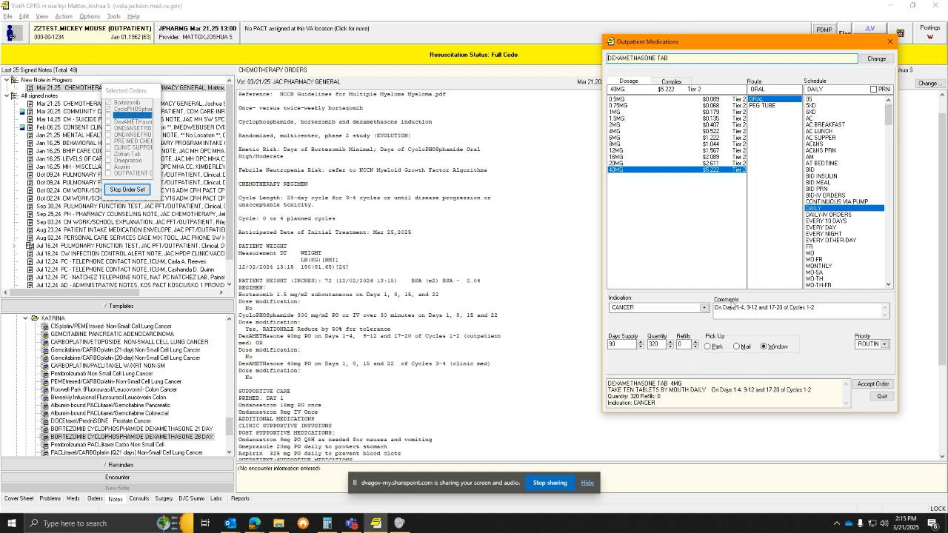
Accept the outpatient dexamethasone 40MG daily order for Cycles 1-2, overriding the duplicate therapy warning
drag(624, 44, 592, 49)
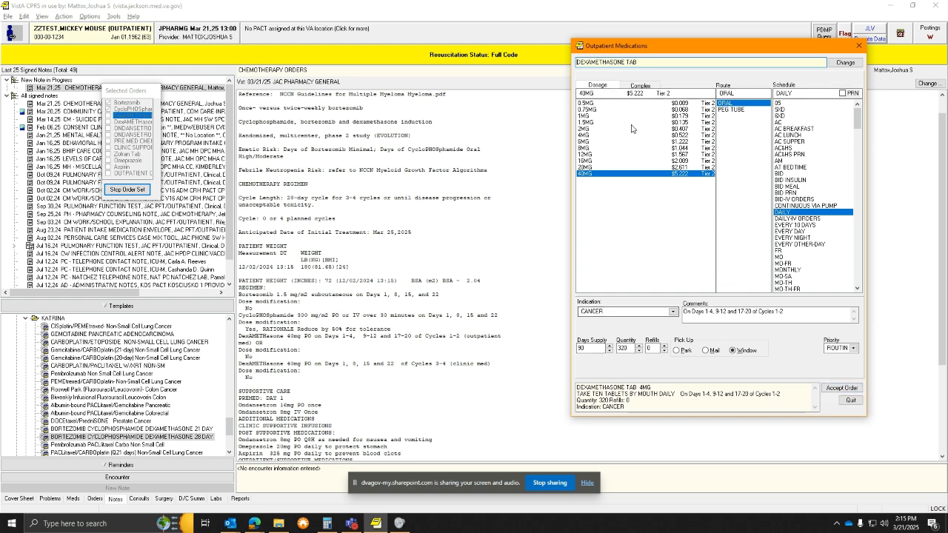
click(845, 388)
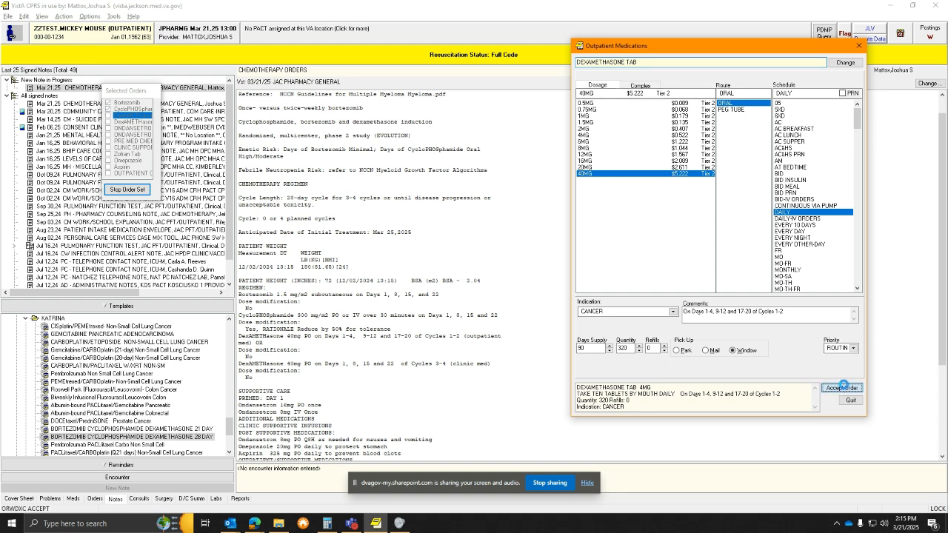
click(842, 388)
click(543, 333)
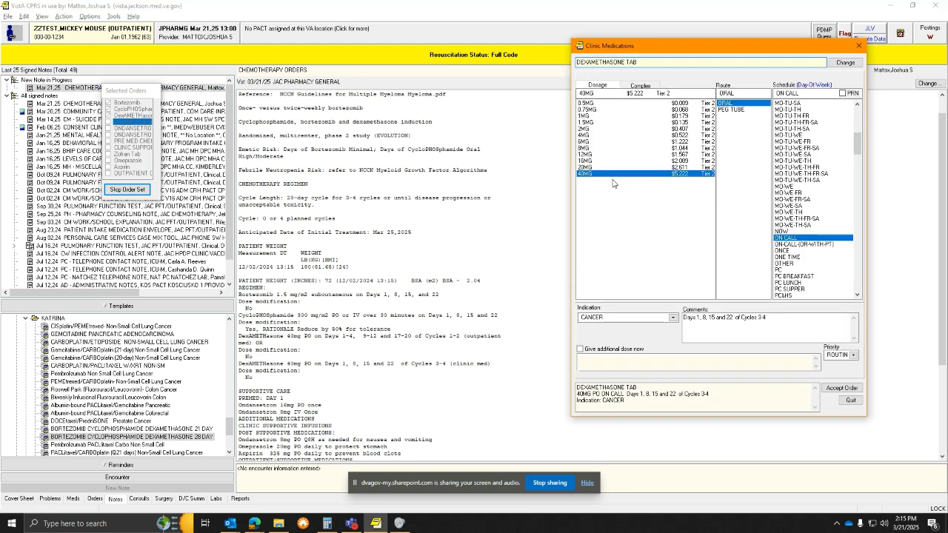
Place the clinic dexamethasone 40MG order for Cycles 3-4, overriding the duplicate therapy warning
click(589, 176)
click(755, 321)
click(841, 391)
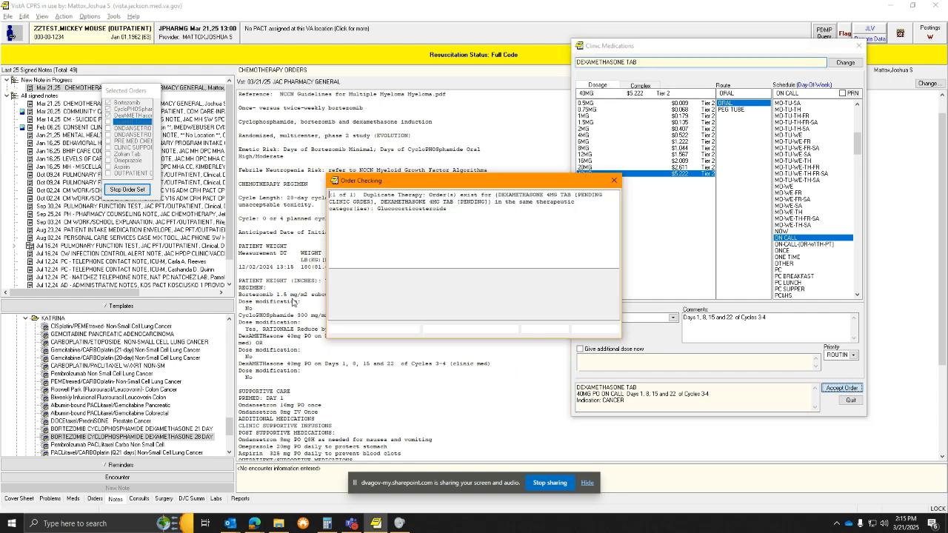
click(544, 329)
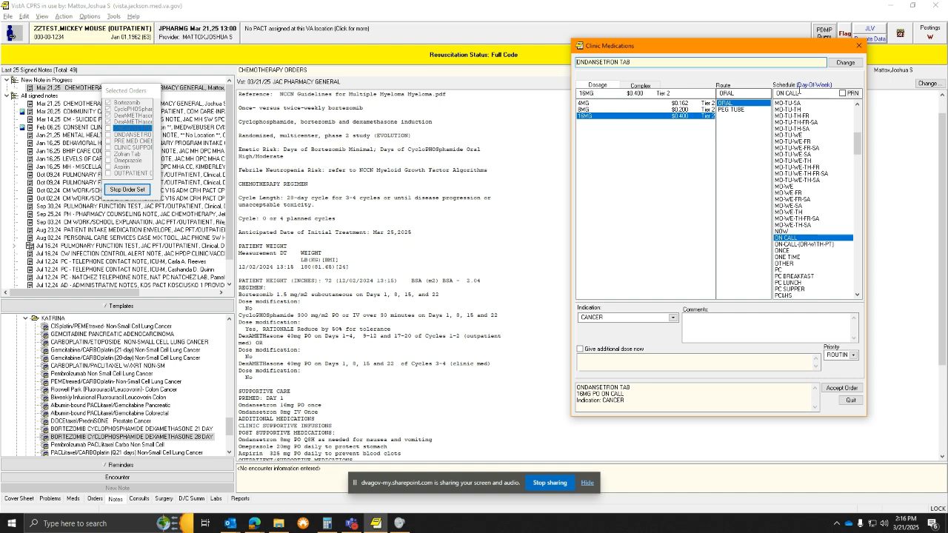
Order clinic ondansetron tablets at 8MG on call, accepting past the duplicate-therapy warning
click(601, 109)
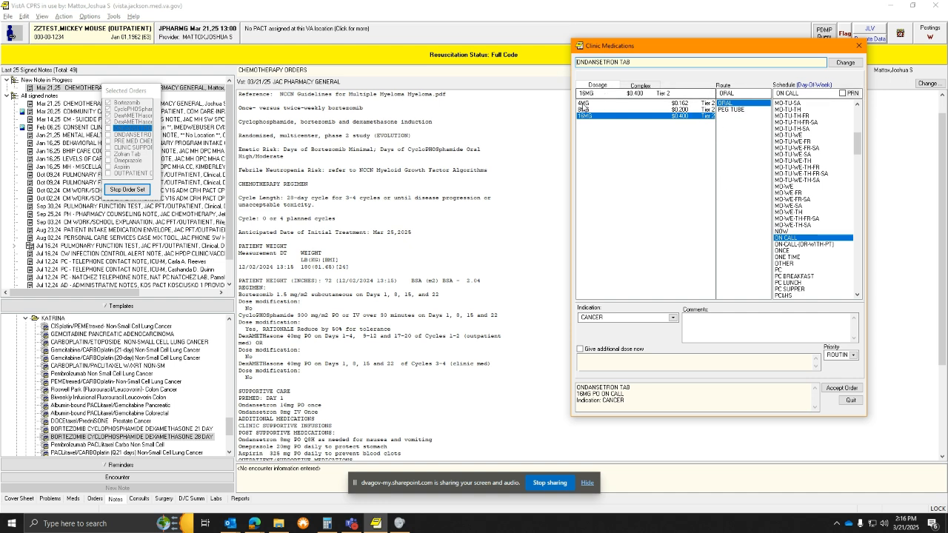
click(843, 389)
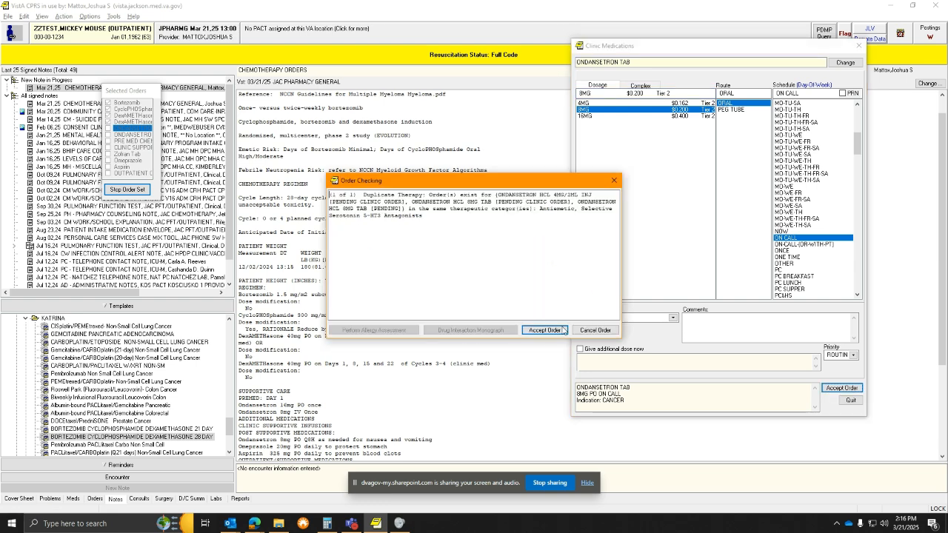
click(544, 330)
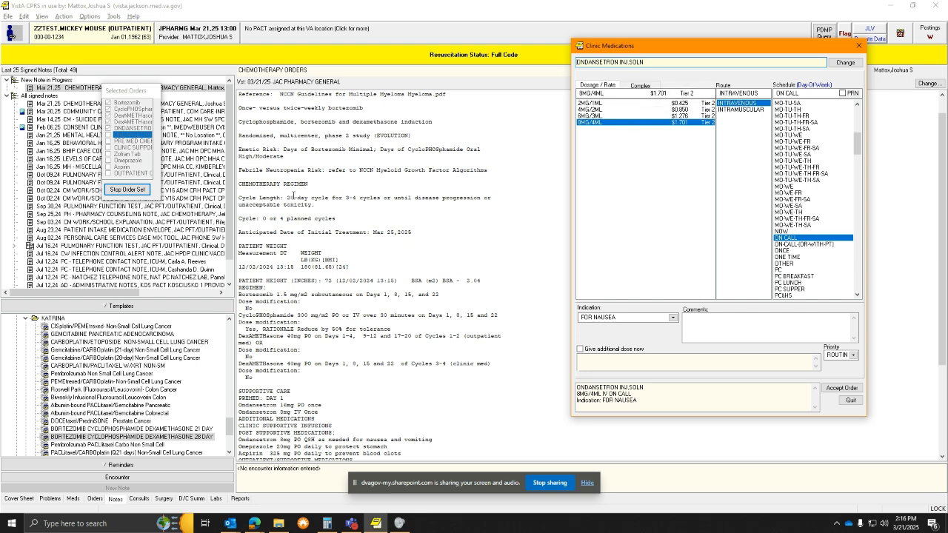
Submit IV ondansetron 8MG/4ML with a comment that it's for patients unable to swallow tablets
click(702, 323)
click(707, 330)
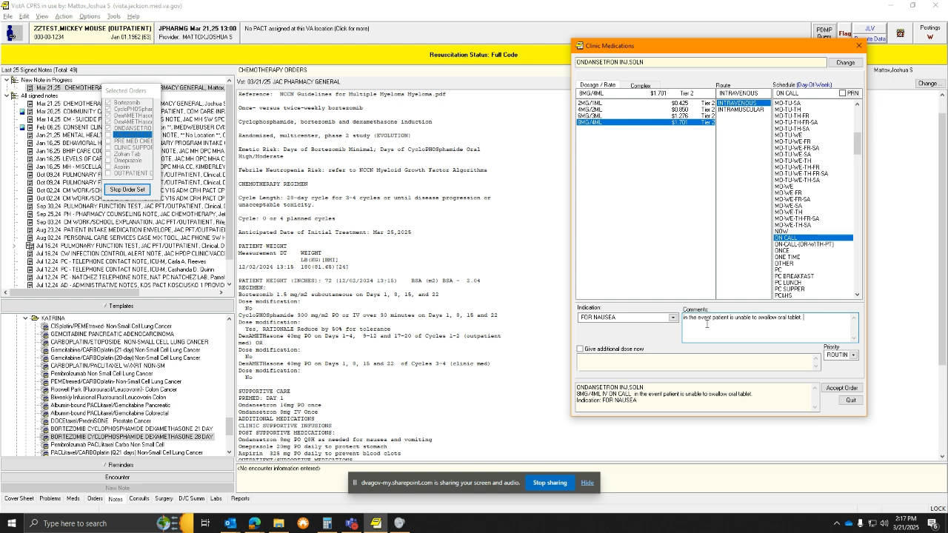
click(837, 389)
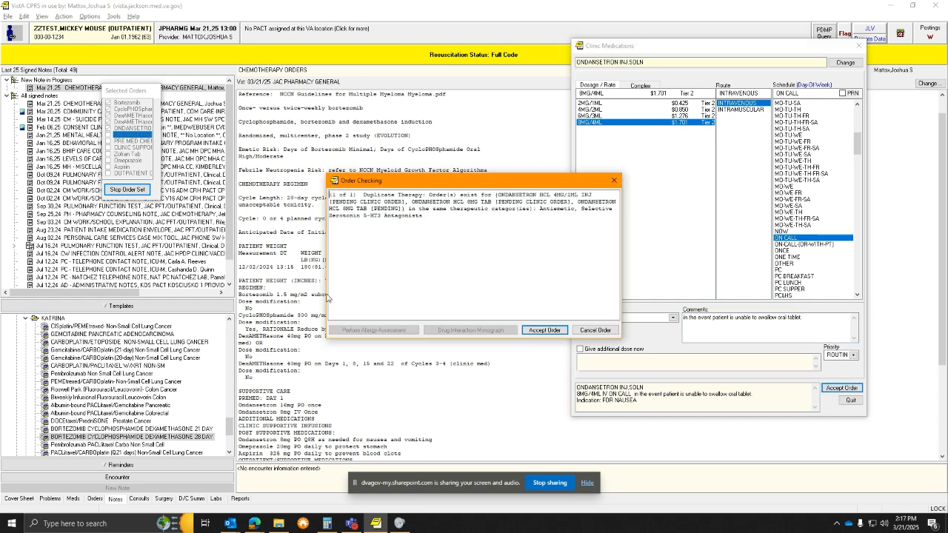
click(545, 330)
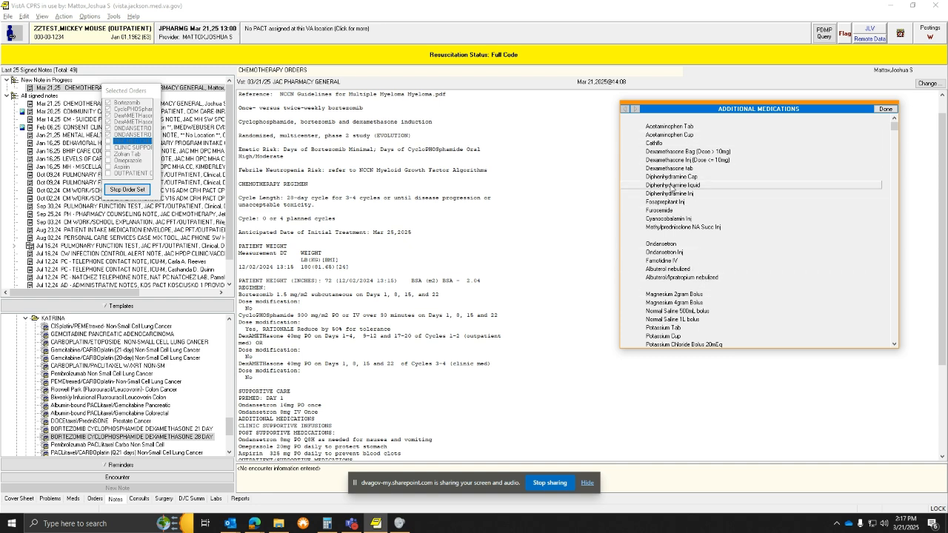
Order clinic furosemide 60MG/6ML IV on call, accepting past the duplicate-therapy warning
click(661, 211)
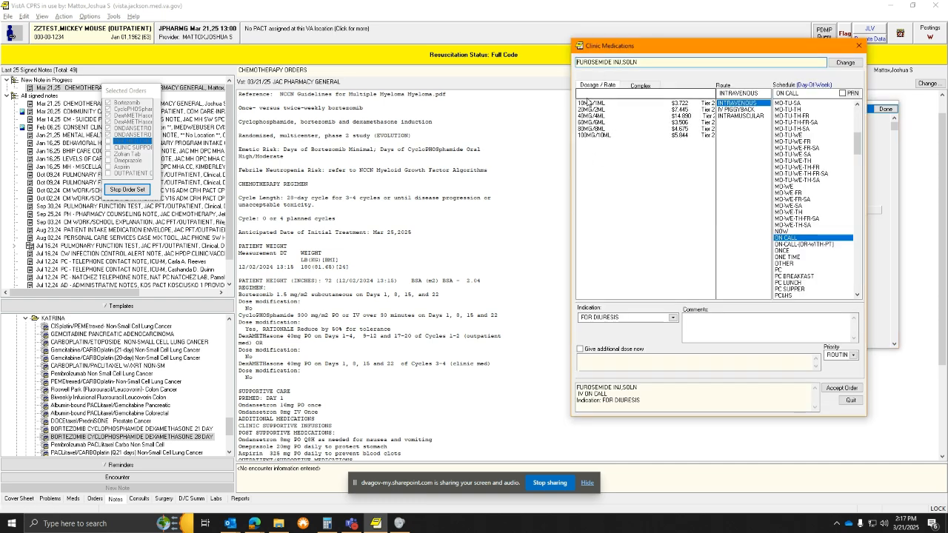
click(589, 123)
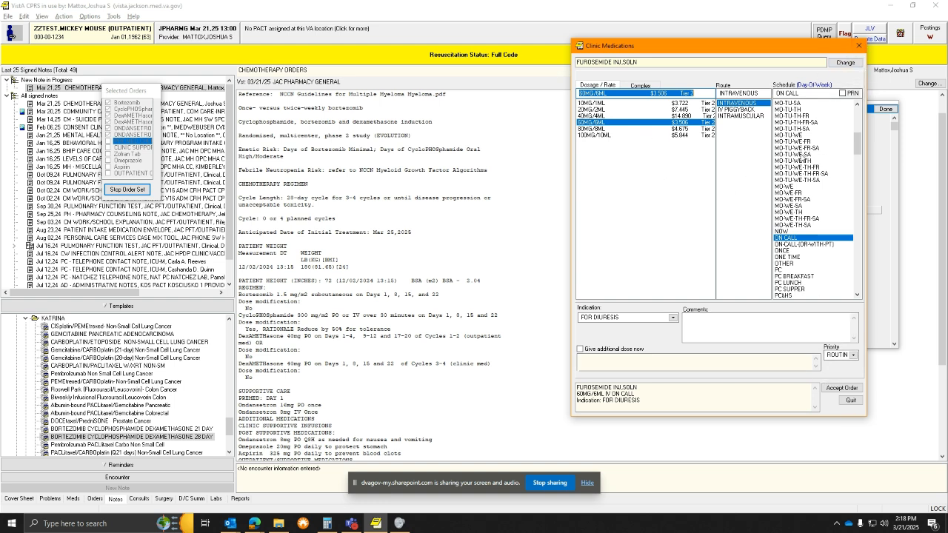
click(836, 393)
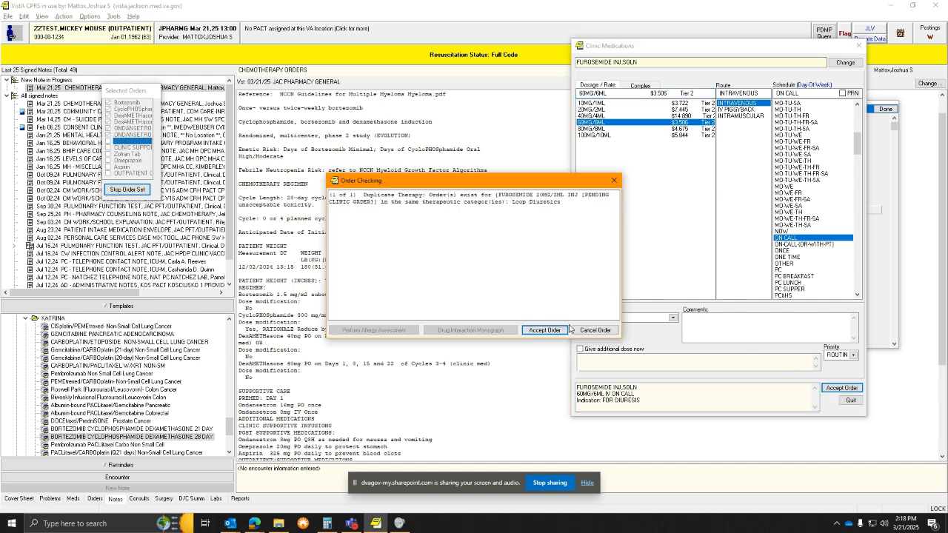
click(559, 333)
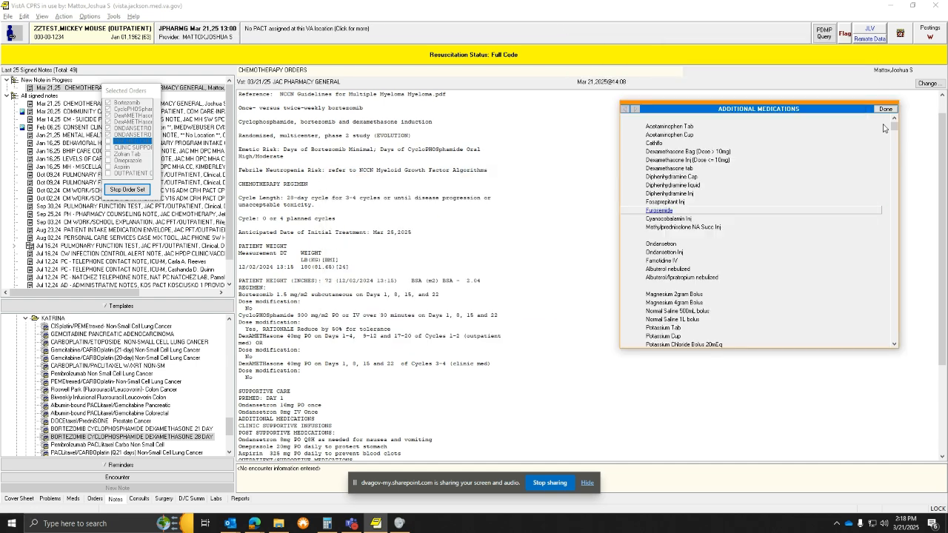
Close additional medications, then open and quit an iron sucrose infusion order
click(886, 109)
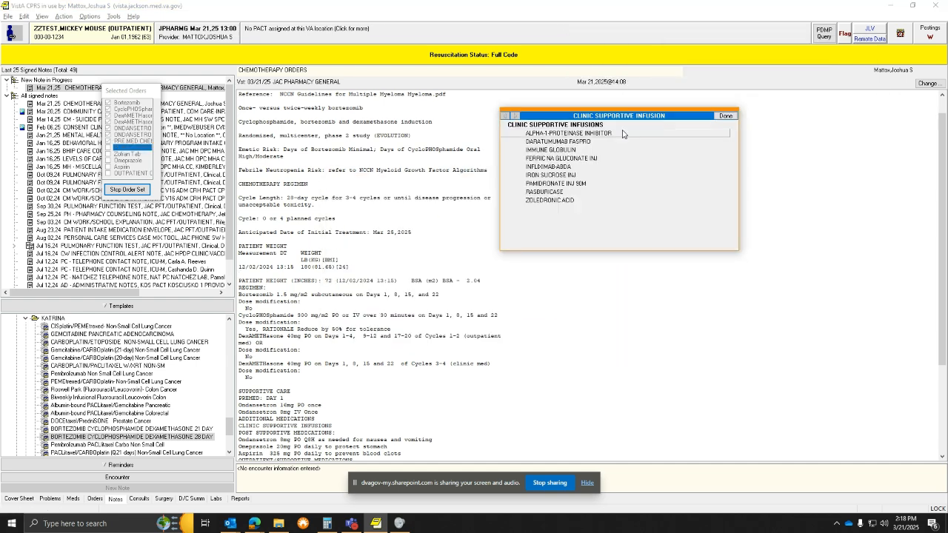
click(551, 178)
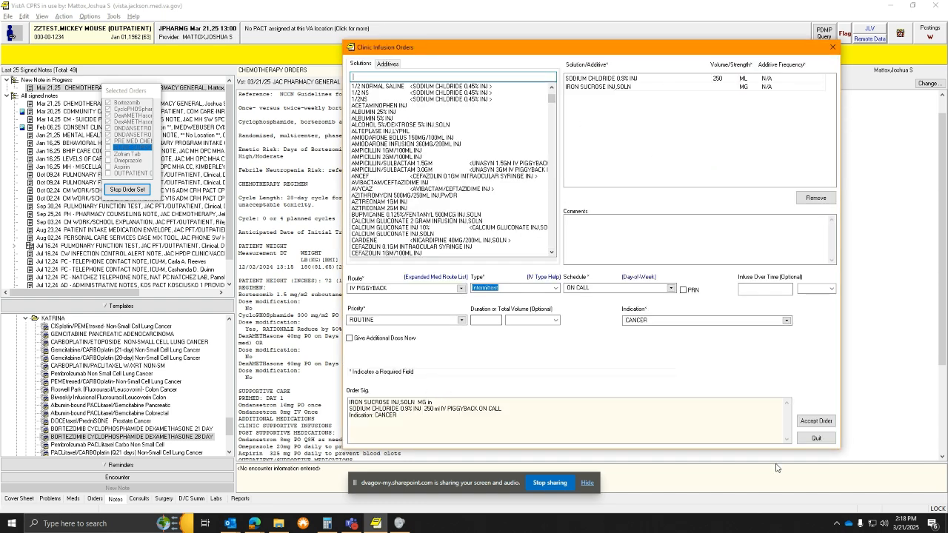
click(817, 439)
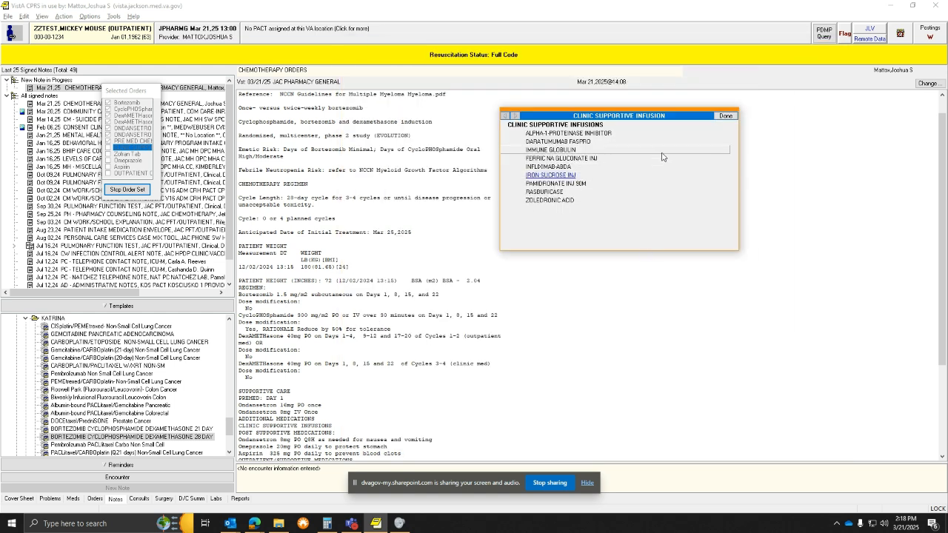
Close supportive infusions and submit outpatient ondansetron 8MG every 8 hours as needed
click(726, 116)
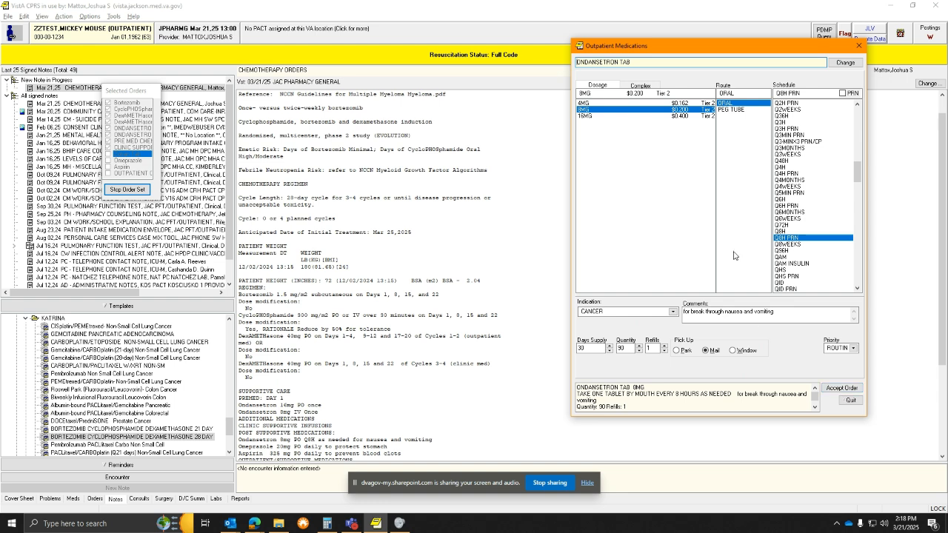
click(844, 393)
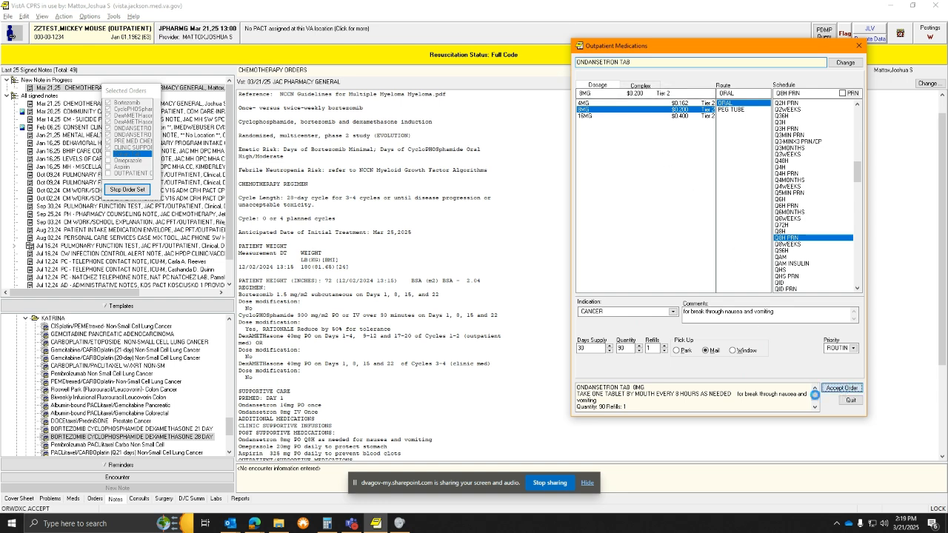
Accept the outpatient ondansetron order and a daily omeprazole 20MG order past duplicate warnings
click(556, 331)
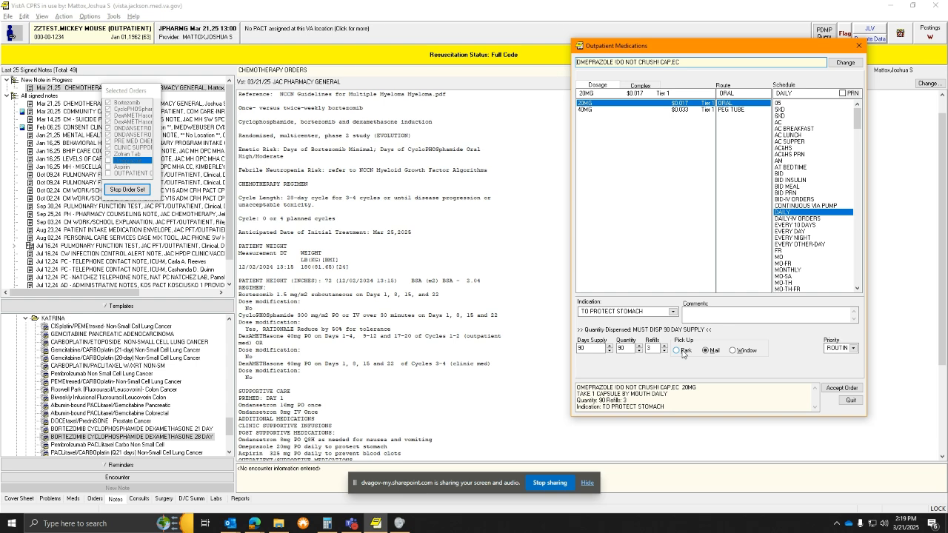
click(844, 389)
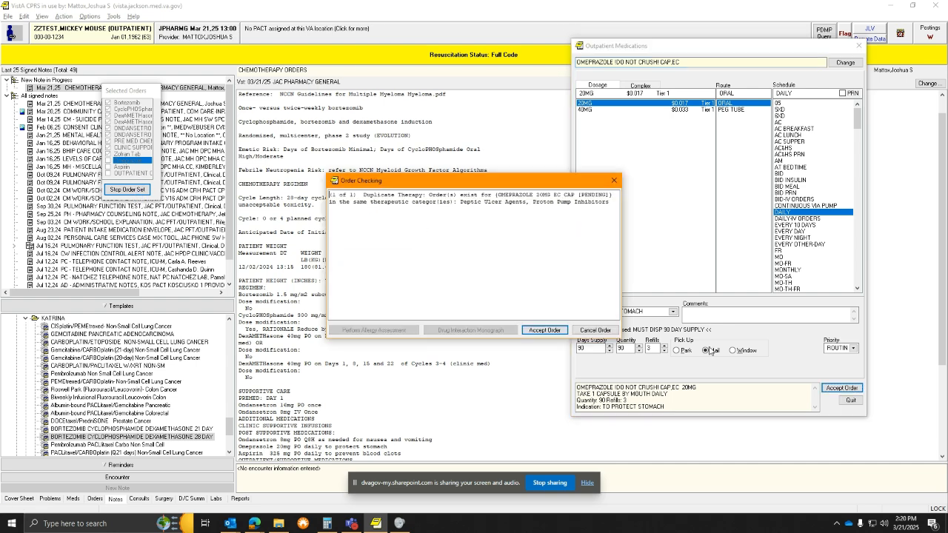
click(545, 331)
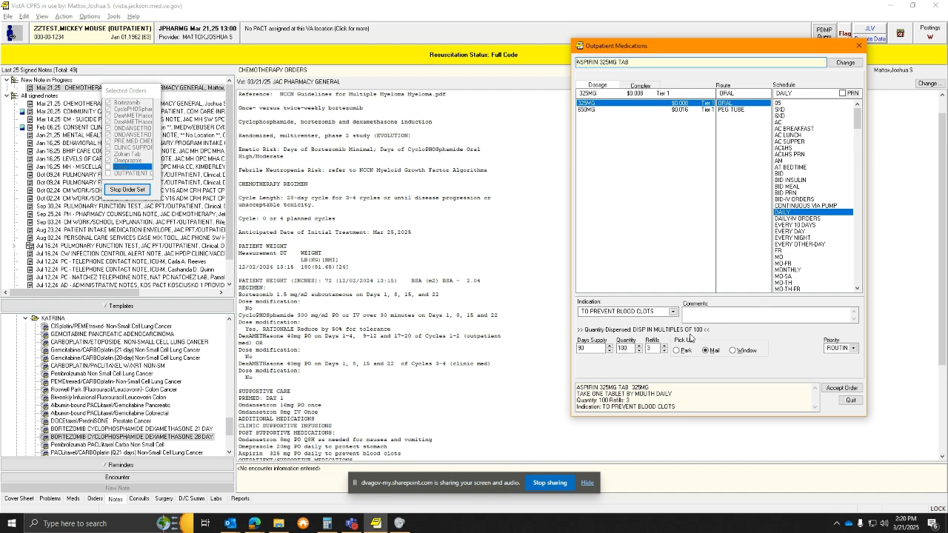
Accept the outpatient aspirin 325MG daily order, quantity 100 with 3 refills, past the order check
click(837, 391)
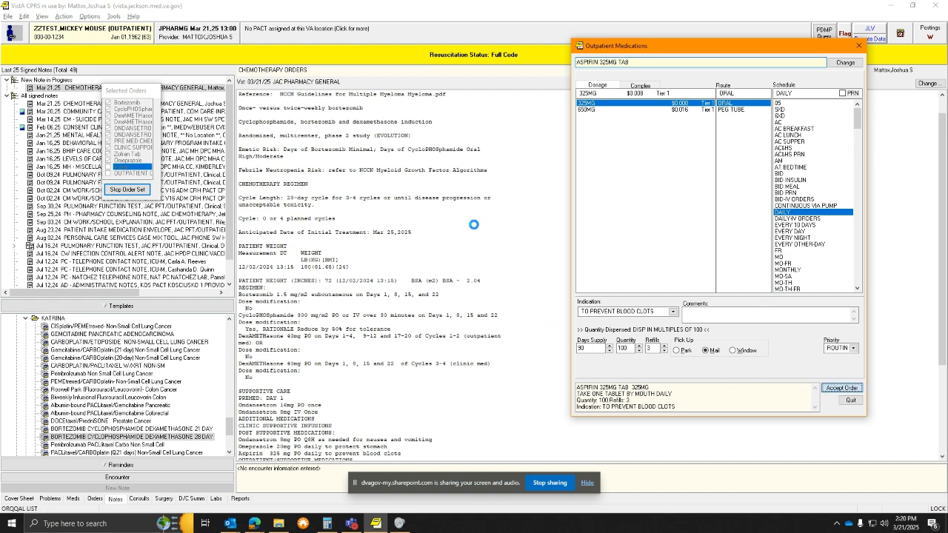
click(551, 333)
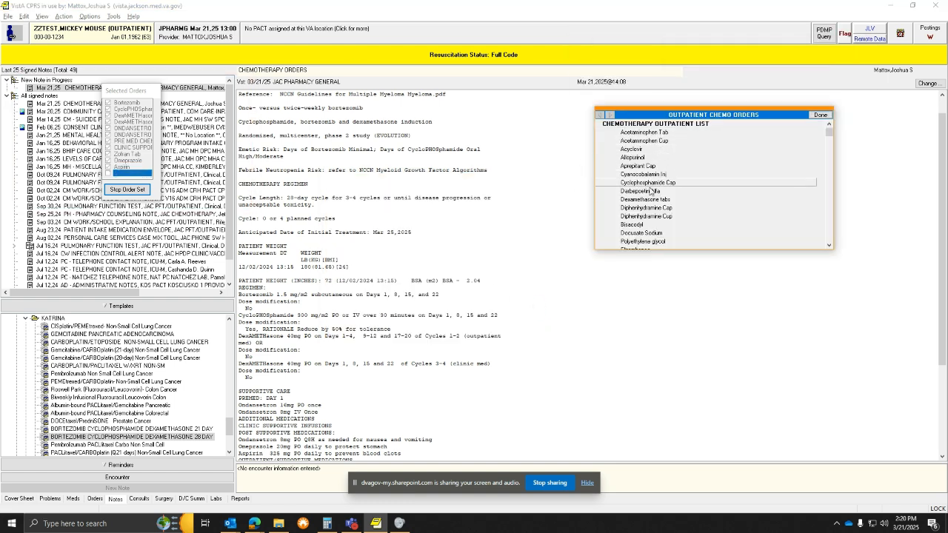
Open and cancel an outpatient Aprepitant 125MG/80MG order, then close the outpatient chemo orders list
scroll(652, 194, down, 1)
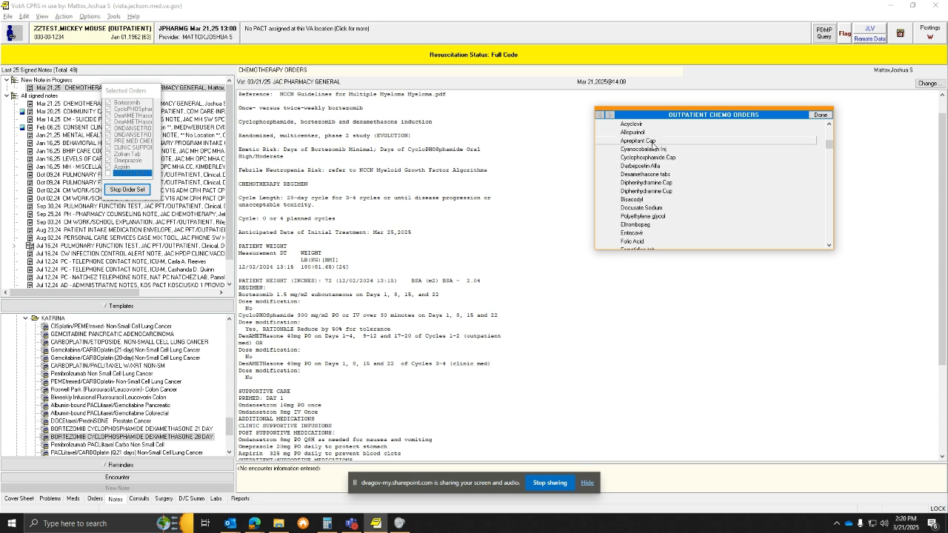
click(624, 141)
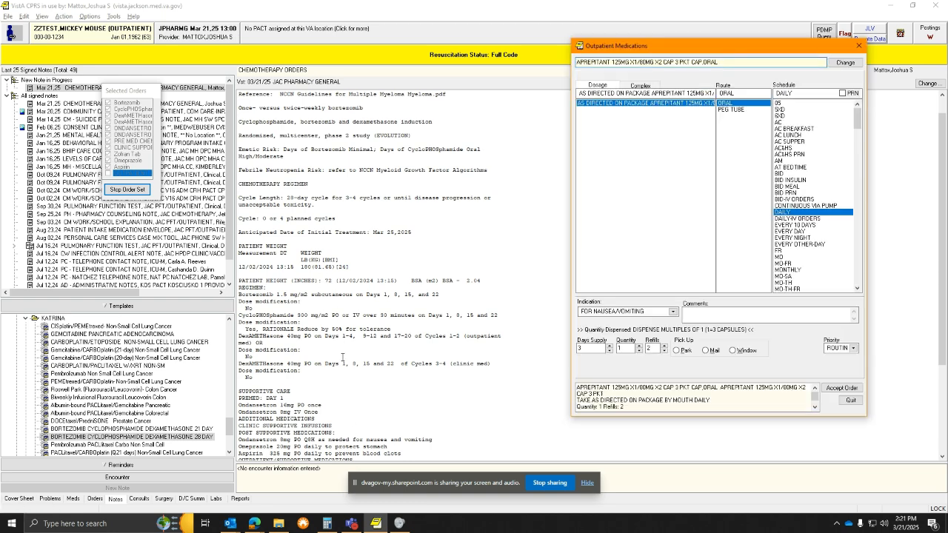
scroll(342, 357, down, 4)
scroll(348, 328, up, 2)
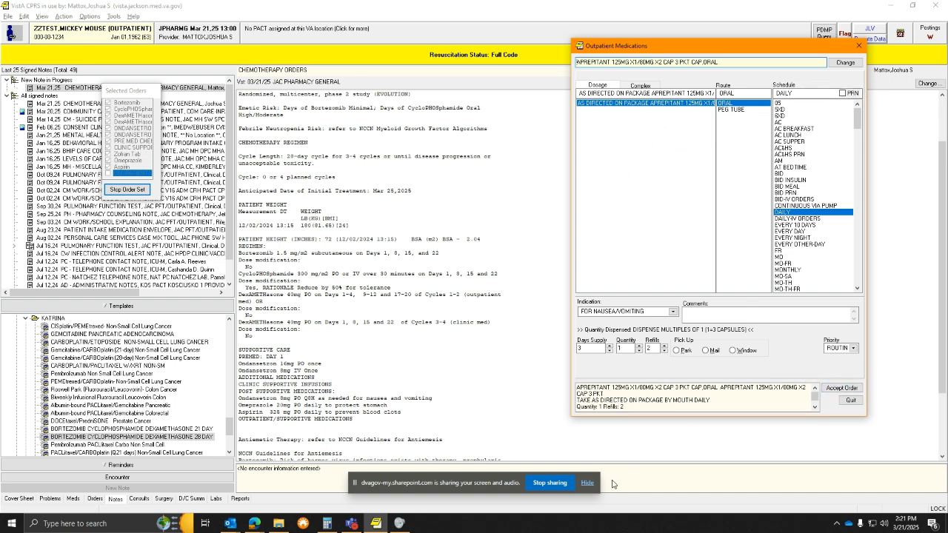
click(851, 398)
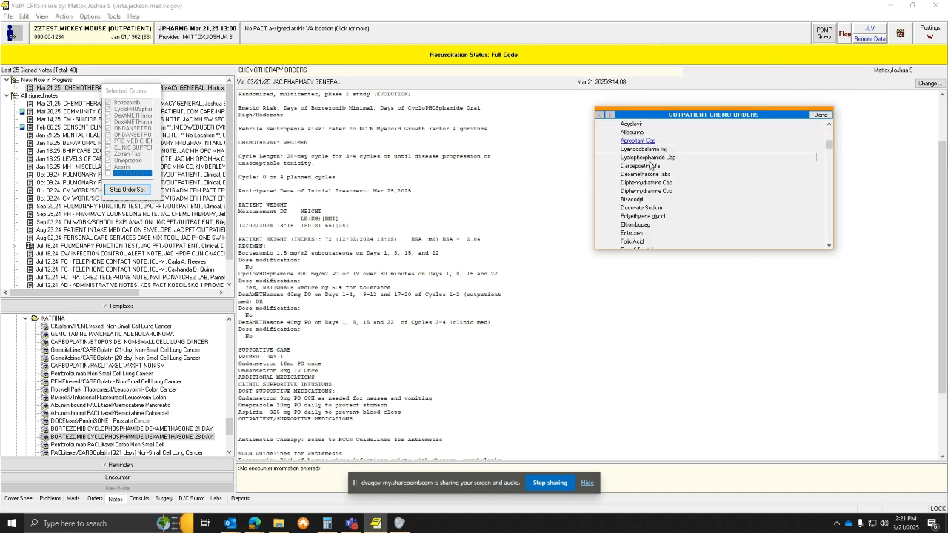
click(821, 115)
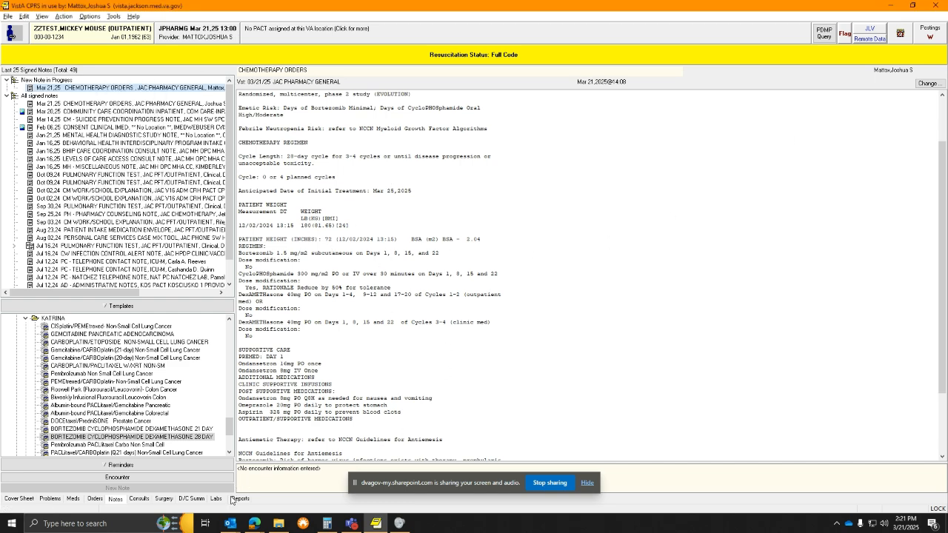
Review the unsigned bortezomib 32 MG SQ order details on the Orders tab
click(99, 502)
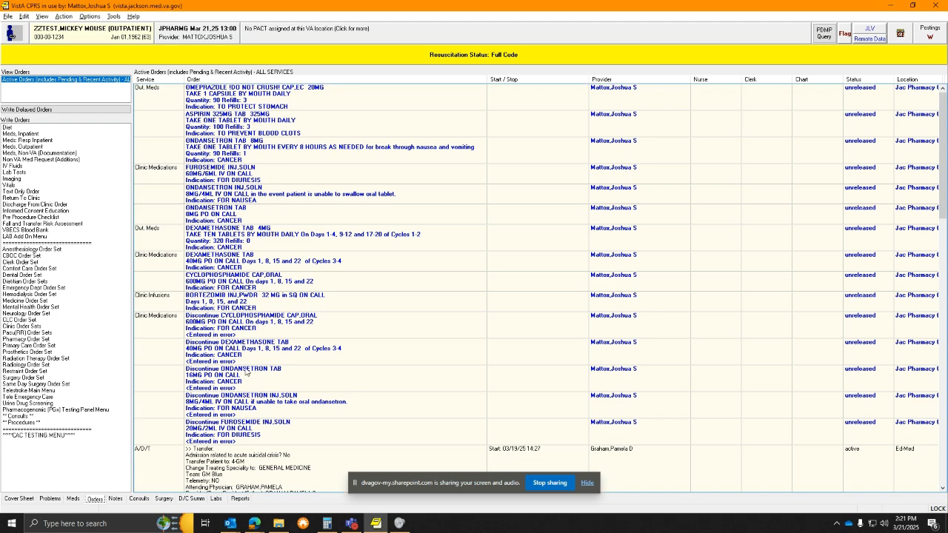
double_click(252, 303)
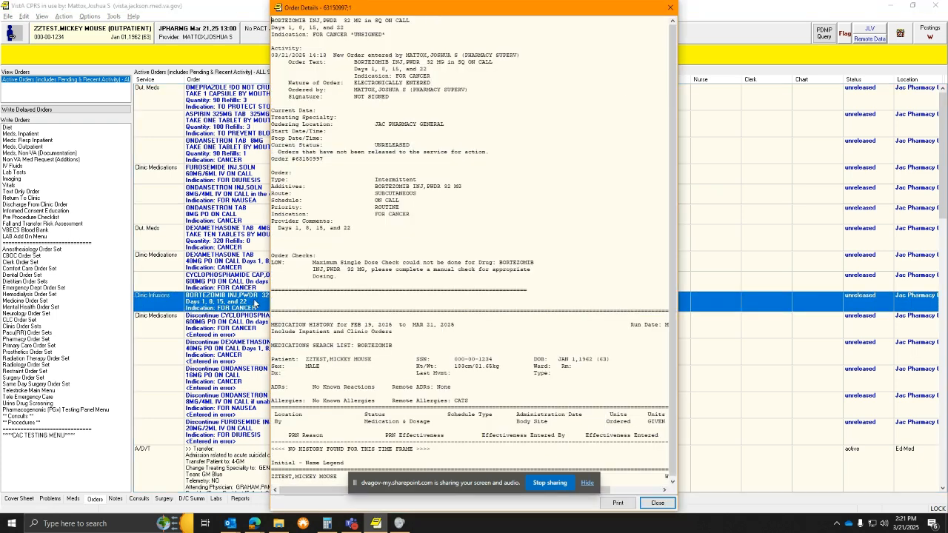
click(650, 503)
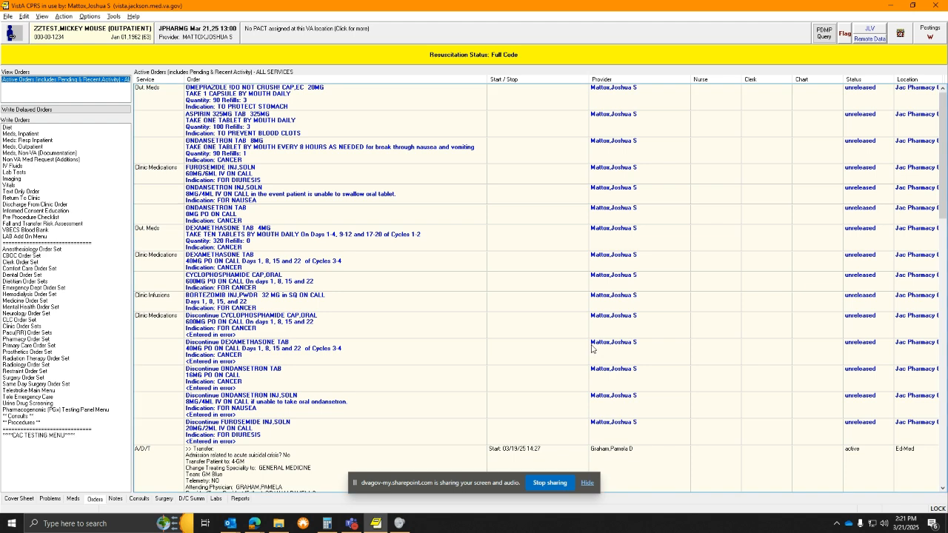
click(7, 16)
mouse_move(24, 15)
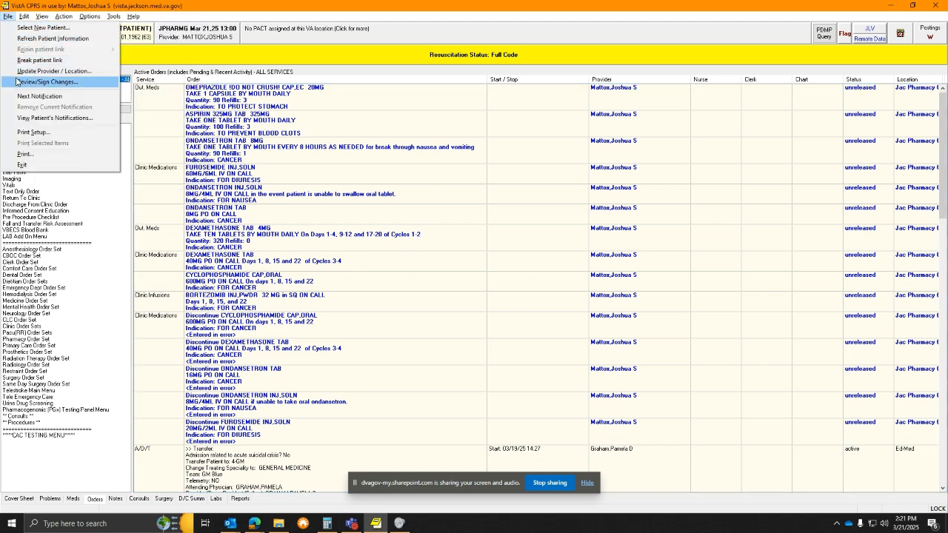
click(22, 81)
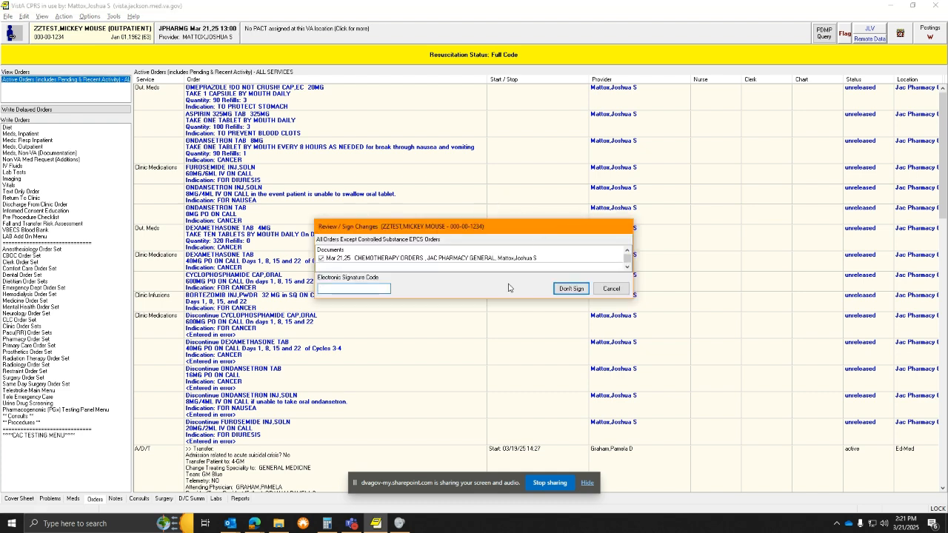
text(*********)
key(Return)
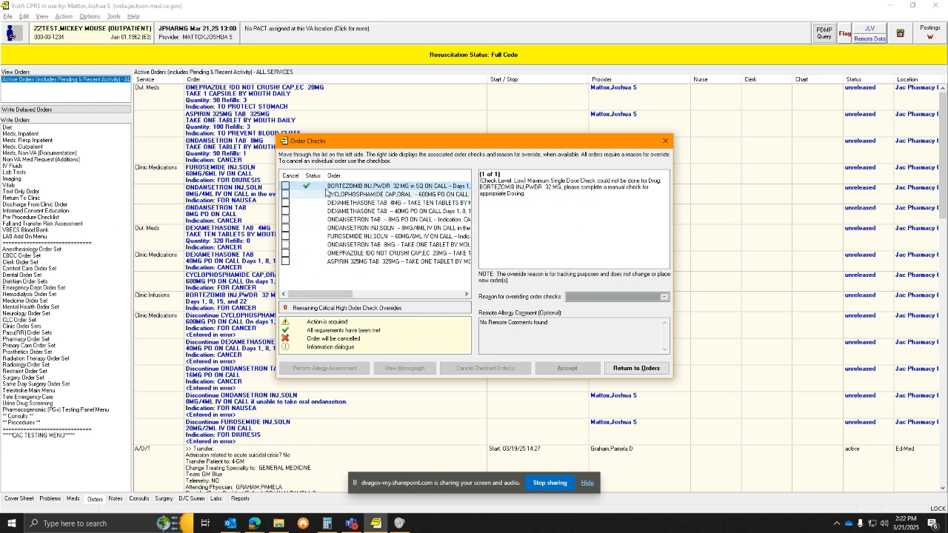
click(665, 141)
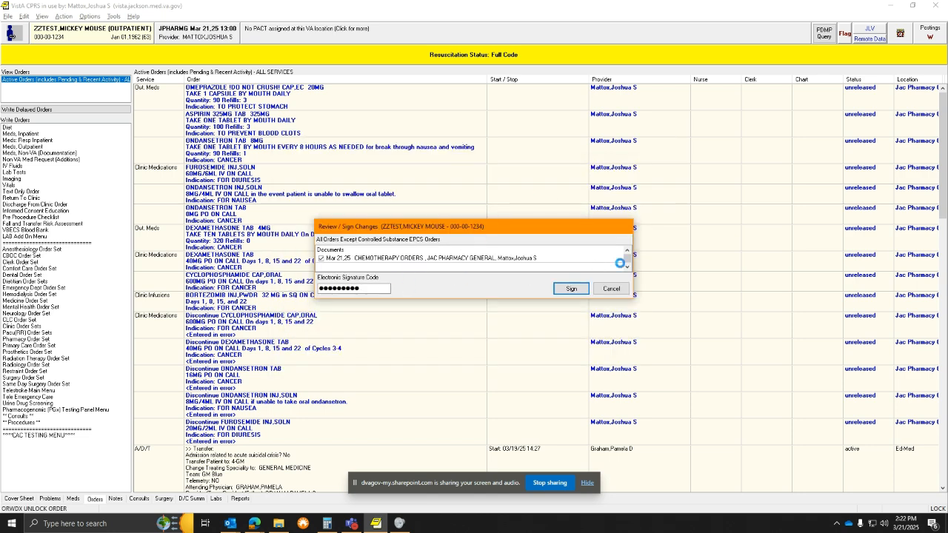
click(615, 288)
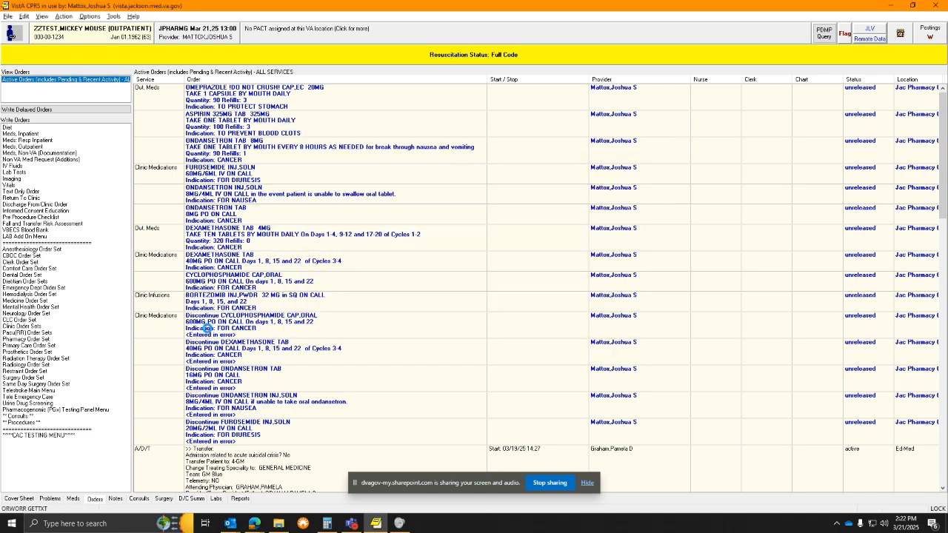
right_click(246, 300)
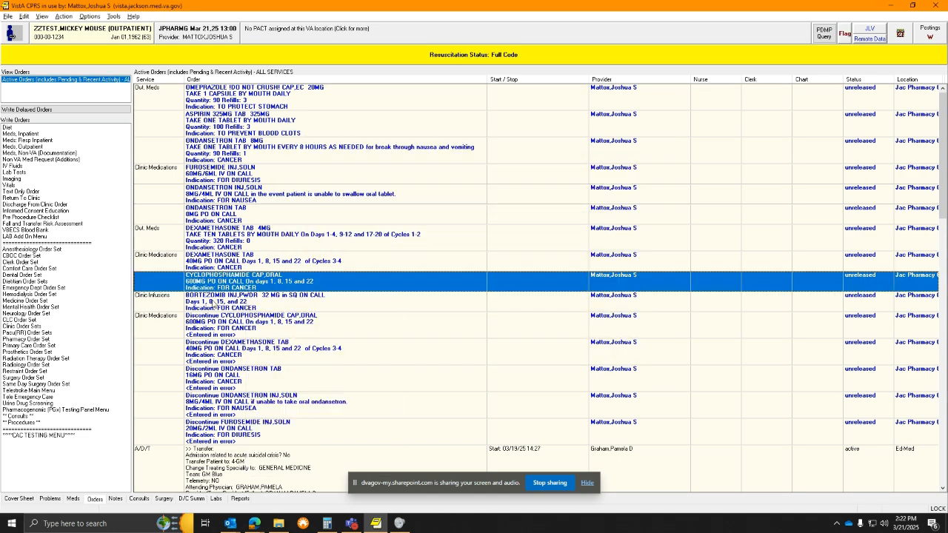
Change the bortezomib order's dose from 32 MG to 3 MG SQ, accepting past the dose-check warning
right_click(213, 303)
right_click(183, 301)
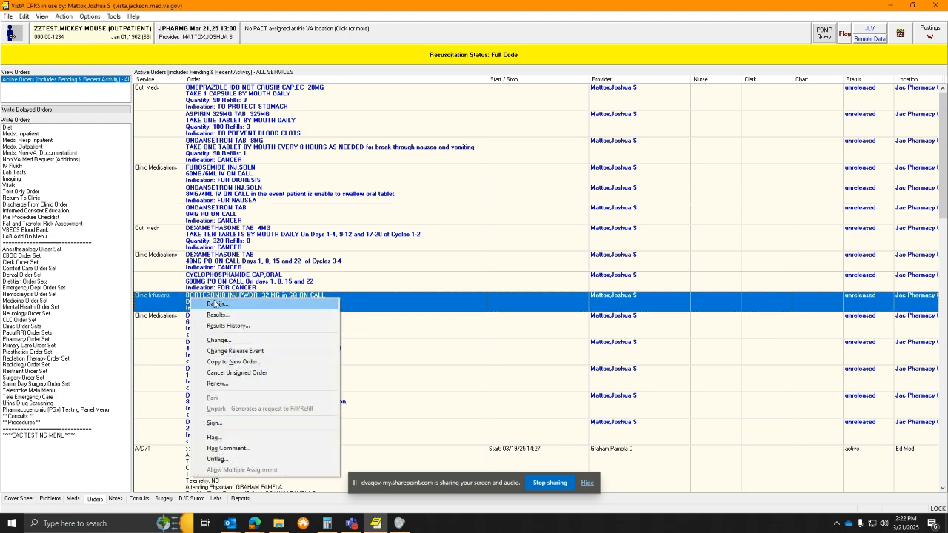
click(245, 342)
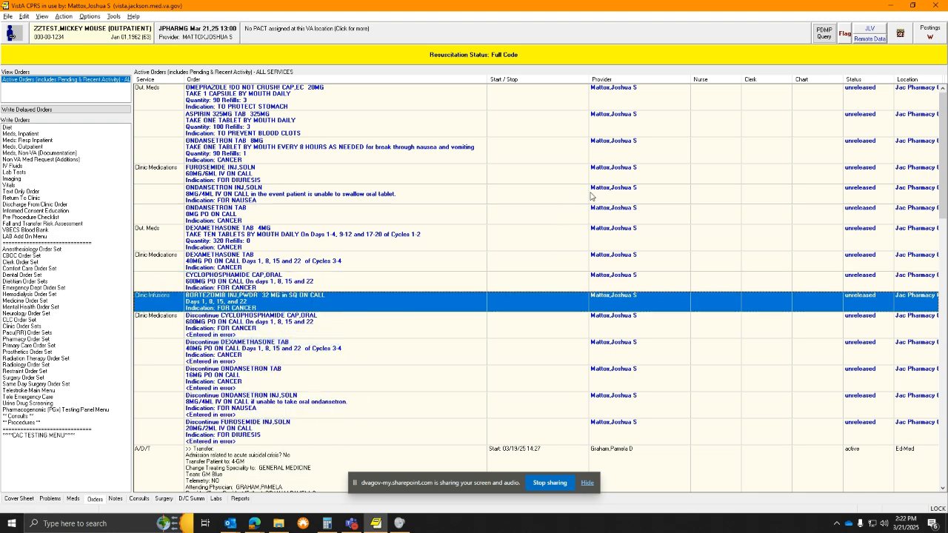
click(557, 90)
key(BackSpace)
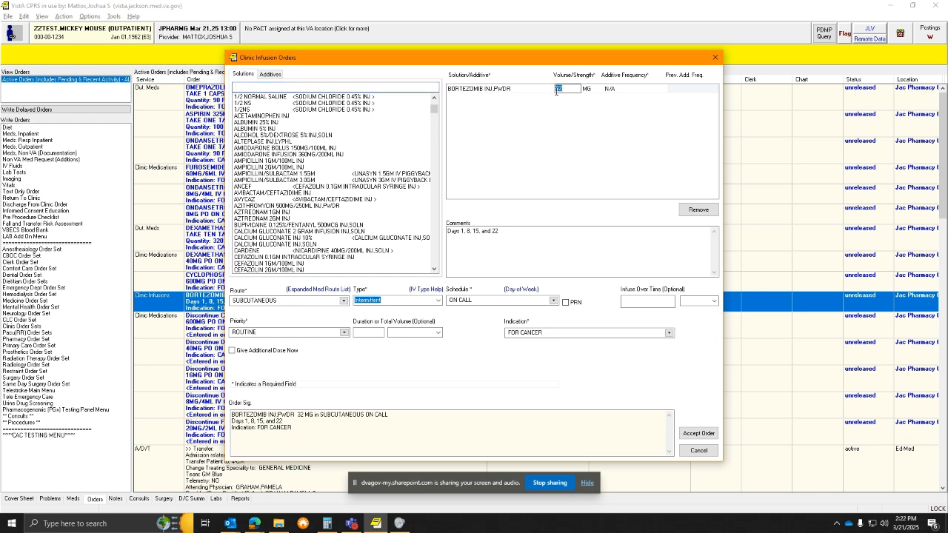
click(690, 432)
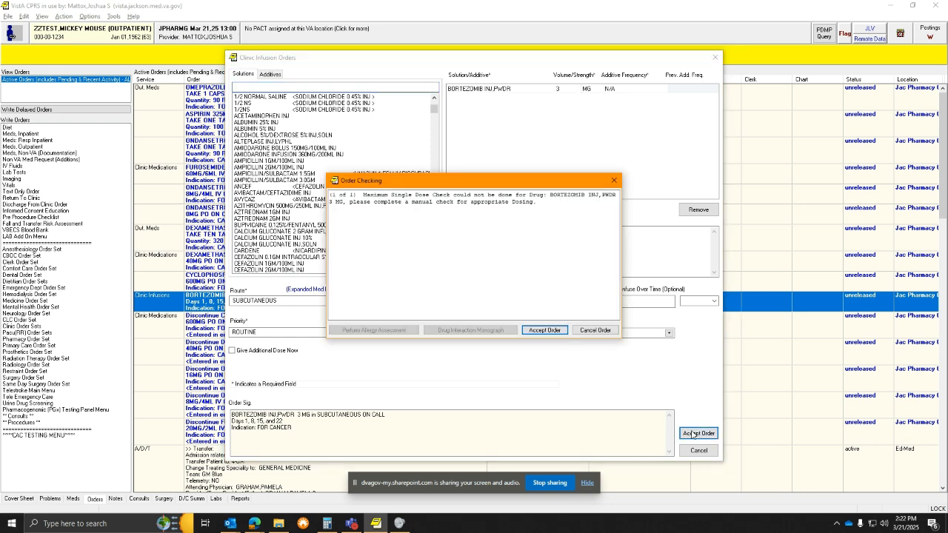
click(544, 329)
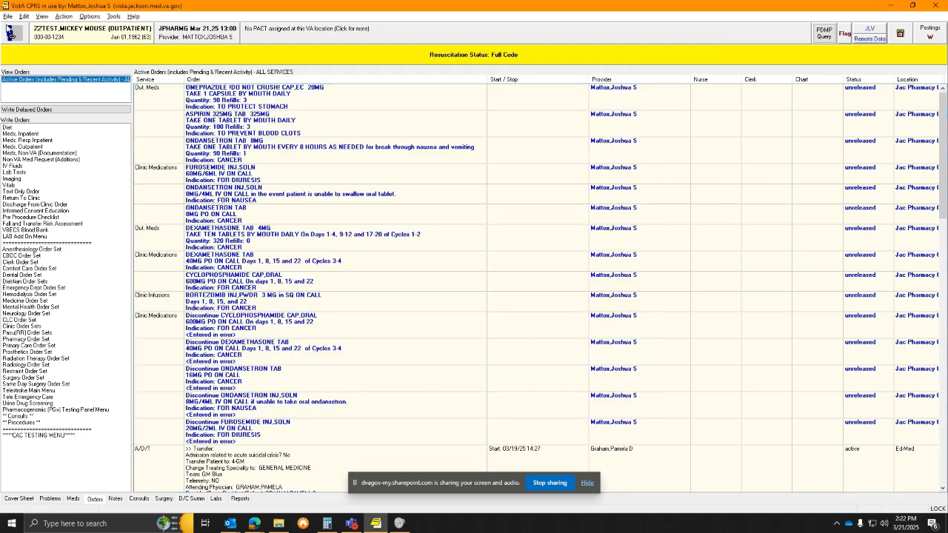
click(7, 16)
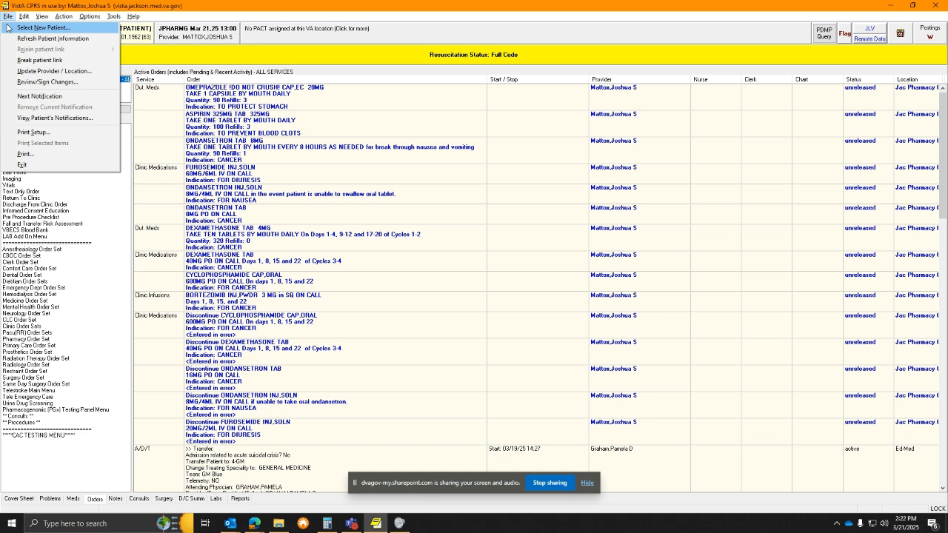
Open Review/Sign Changes and submit the electronic signature code for the pending orders
click(49, 83)
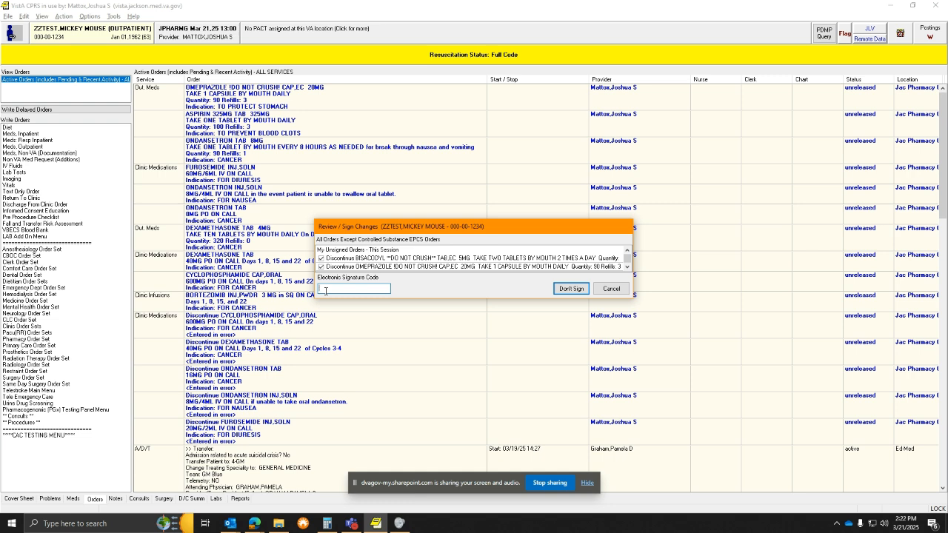
text(***)
key(Return)
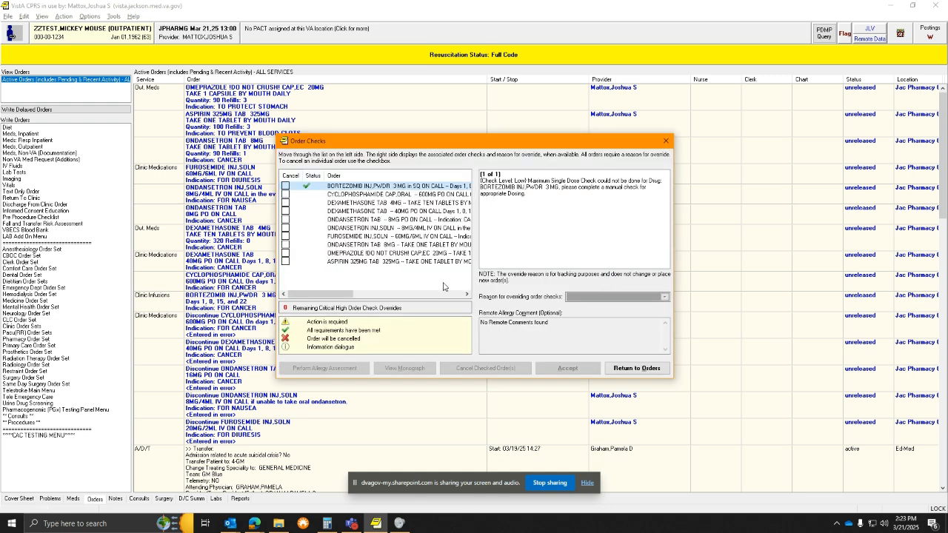
Mark bortezomib for cancellation and review the checks on cyclophosphamide, dexamethasone, ondansetron, furosemide, omeprazole and aspirin
click(286, 186)
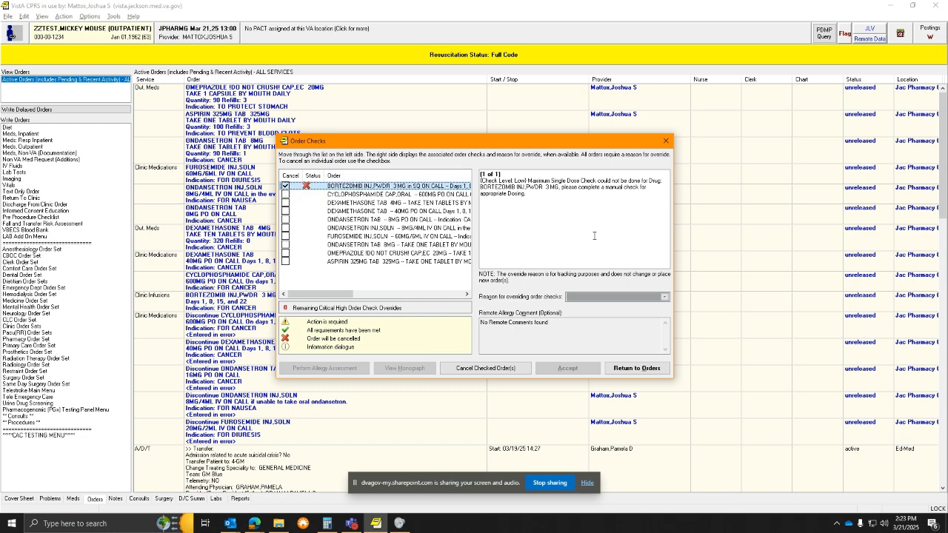
click(310, 194)
click(310, 203)
click(309, 211)
click(309, 220)
click(308, 228)
click(309, 236)
click(310, 245)
click(310, 254)
click(309, 262)
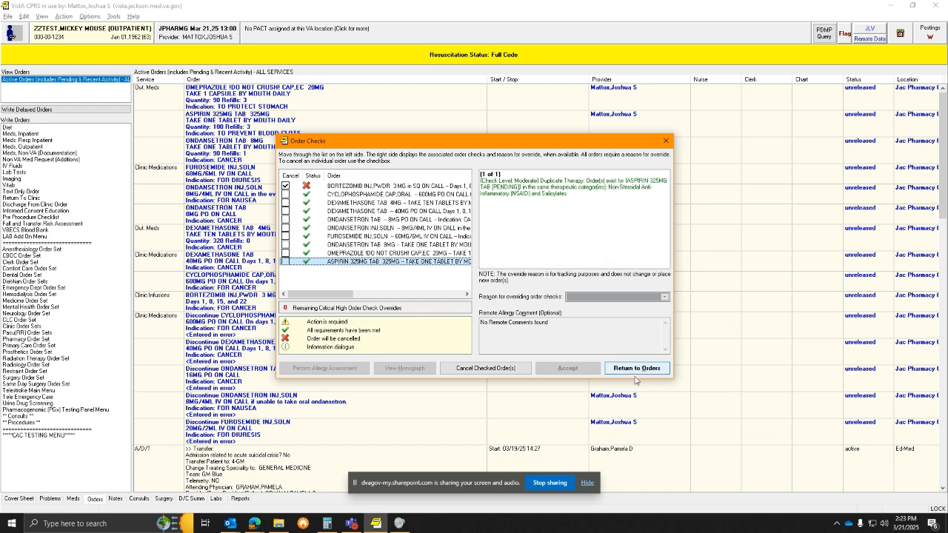
Recheck bortezomib's maximum-dose warning, then leave Order Checks and sign the orders
click(309, 186)
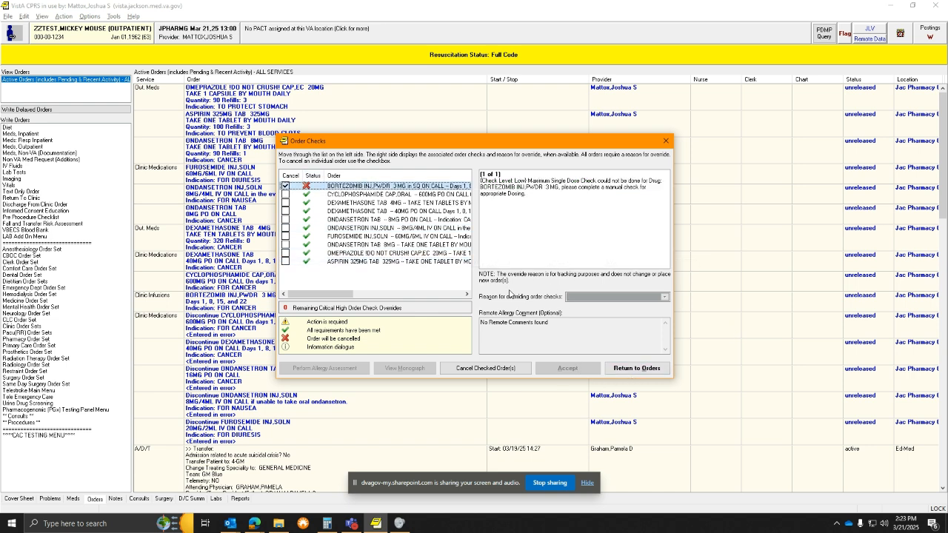
click(637, 368)
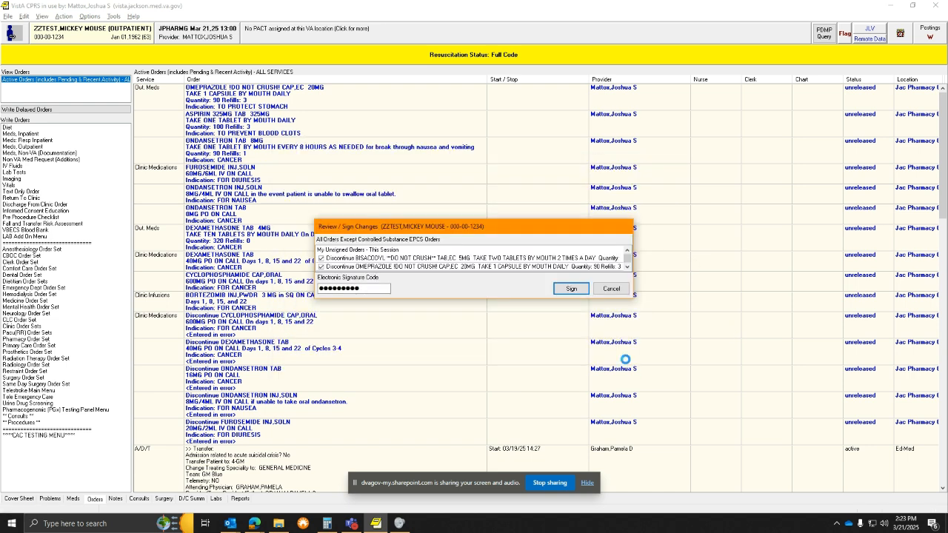
click(563, 287)
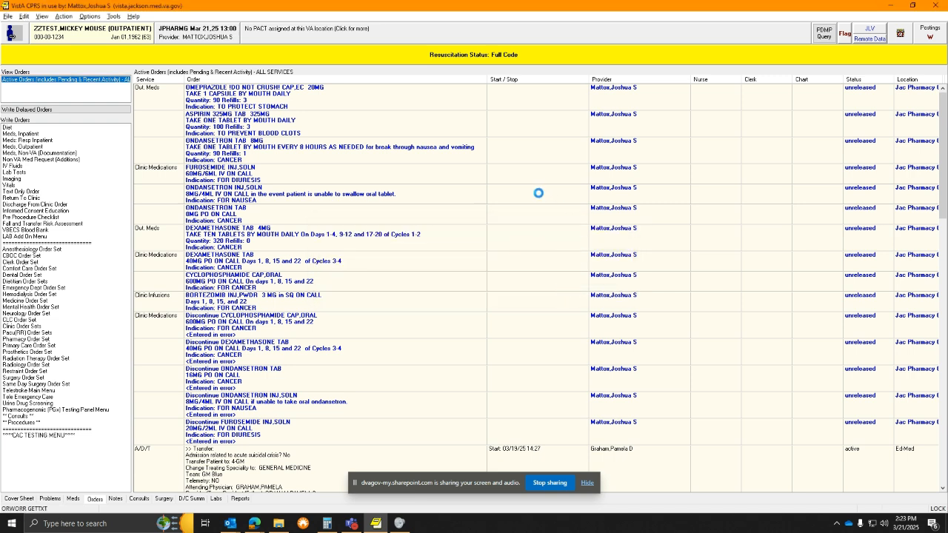